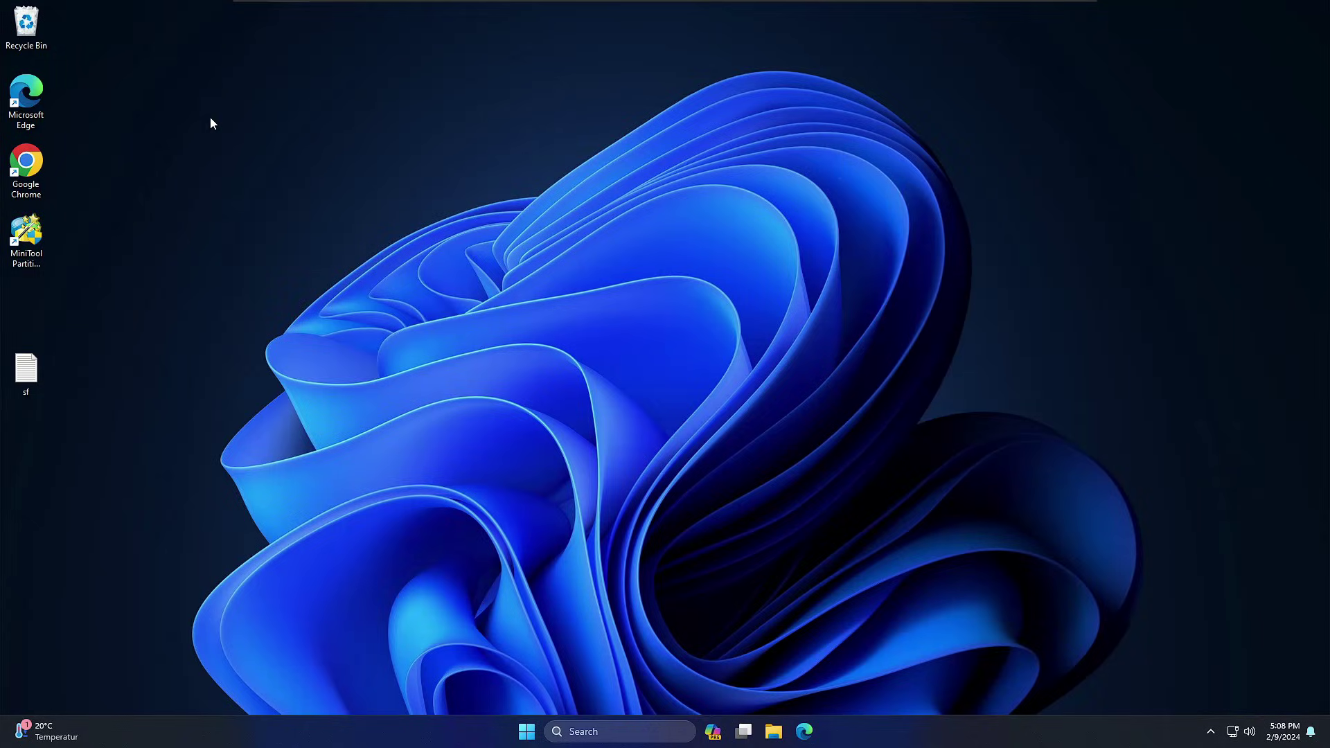
Step: Exit full-screen playback to show the 'Change THESE Windows 11 Security Settings NOW' watch page
{"action": "key", "text": "Escape"}
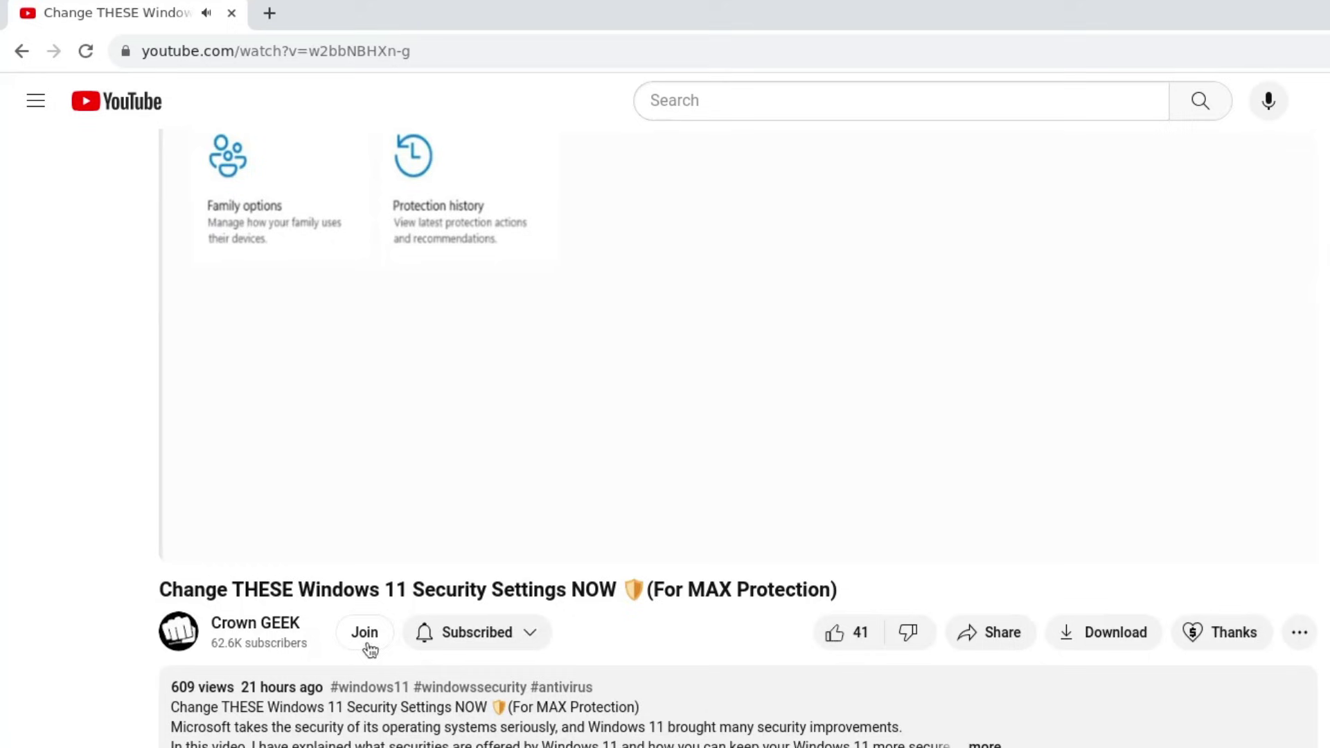
Step: Open the channel's Join offers and view the $6.99/month Special members tier
{"action": "left_click", "coordinate": [360, 639]}
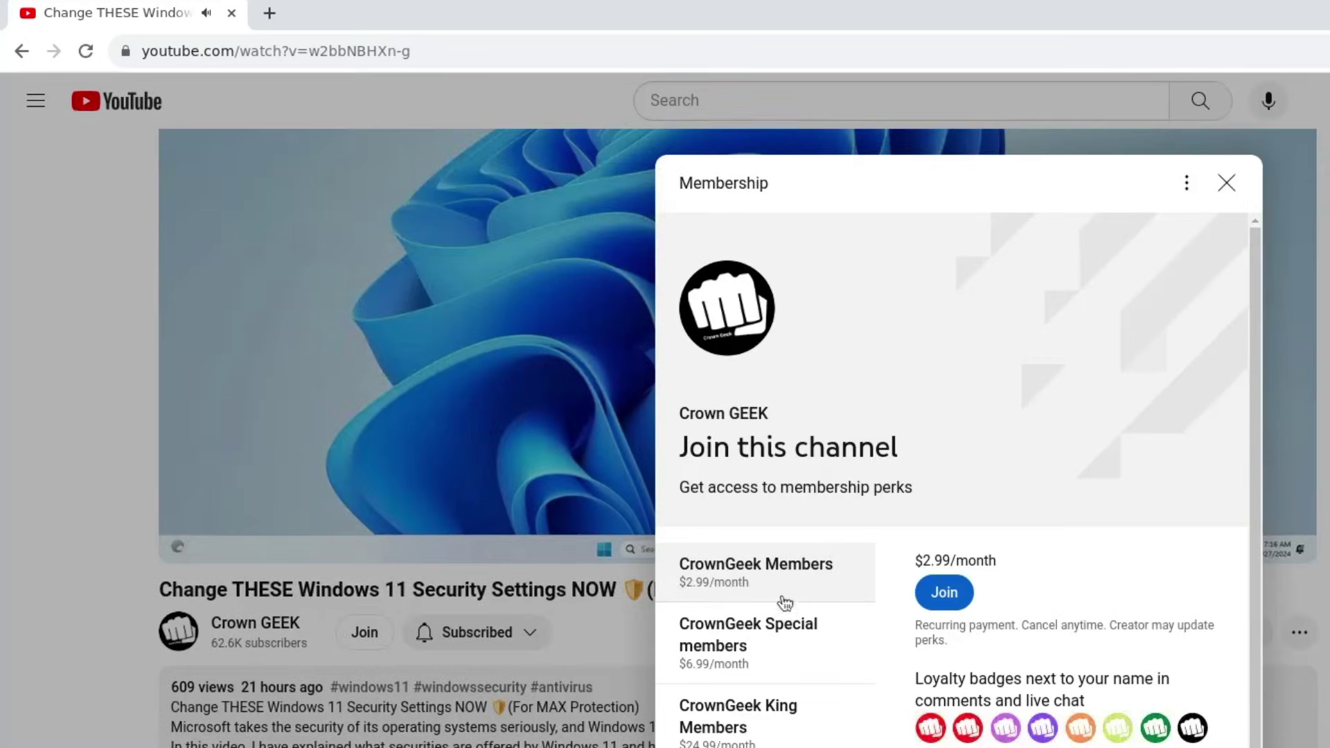
{"action": "left_click", "coordinate": [743, 654]}
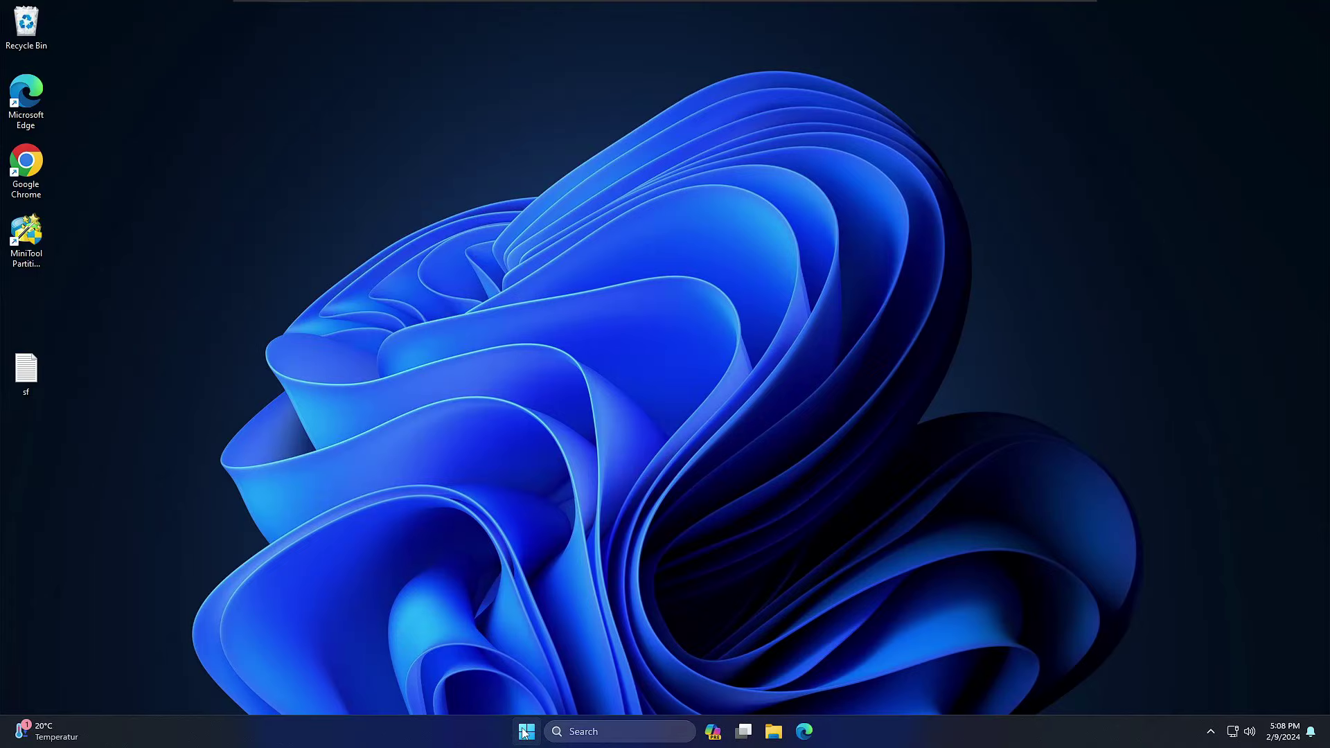
Step: In Settings > Apps > Installed apps, check Microsoft Edge's options and see Uninstall greyed out
{"action": "right_click", "coordinate": [526, 731]}
{"action": "left_click", "coordinate": [503, 583]}
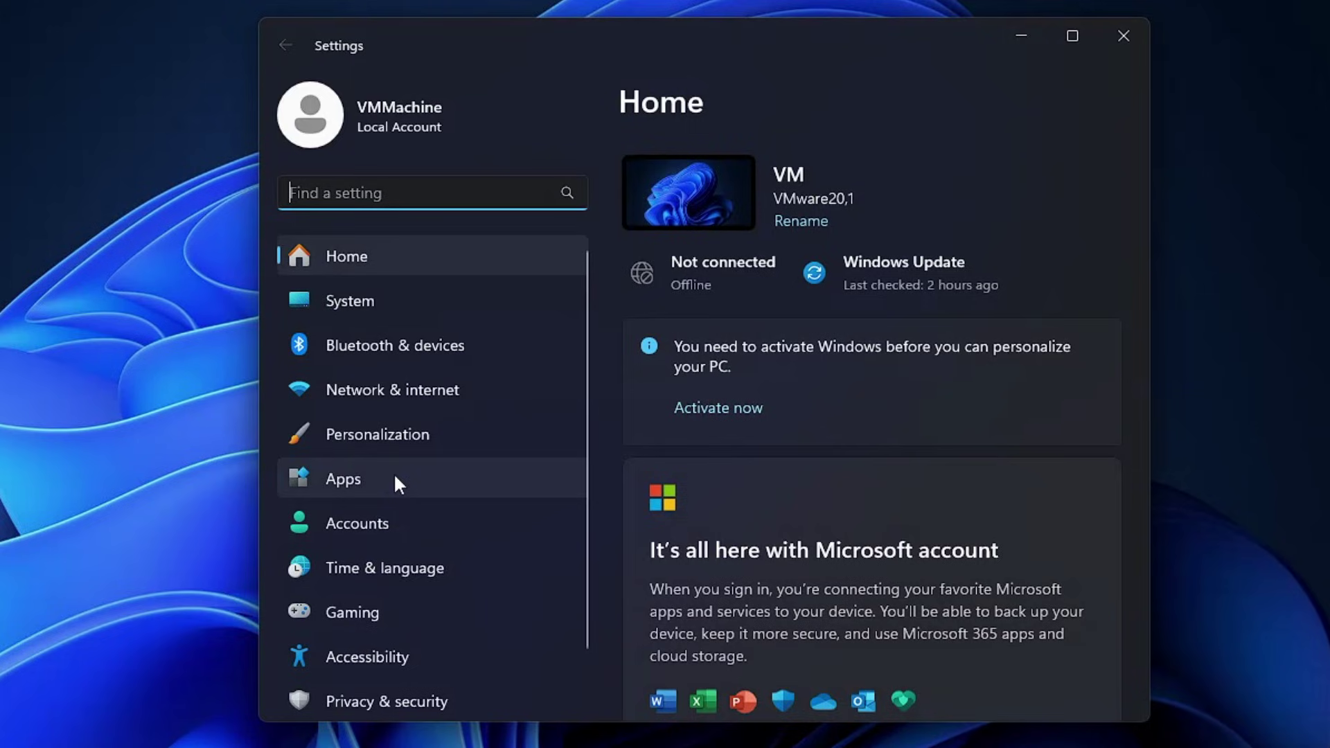
{"action": "left_click", "coordinate": [394, 474]}
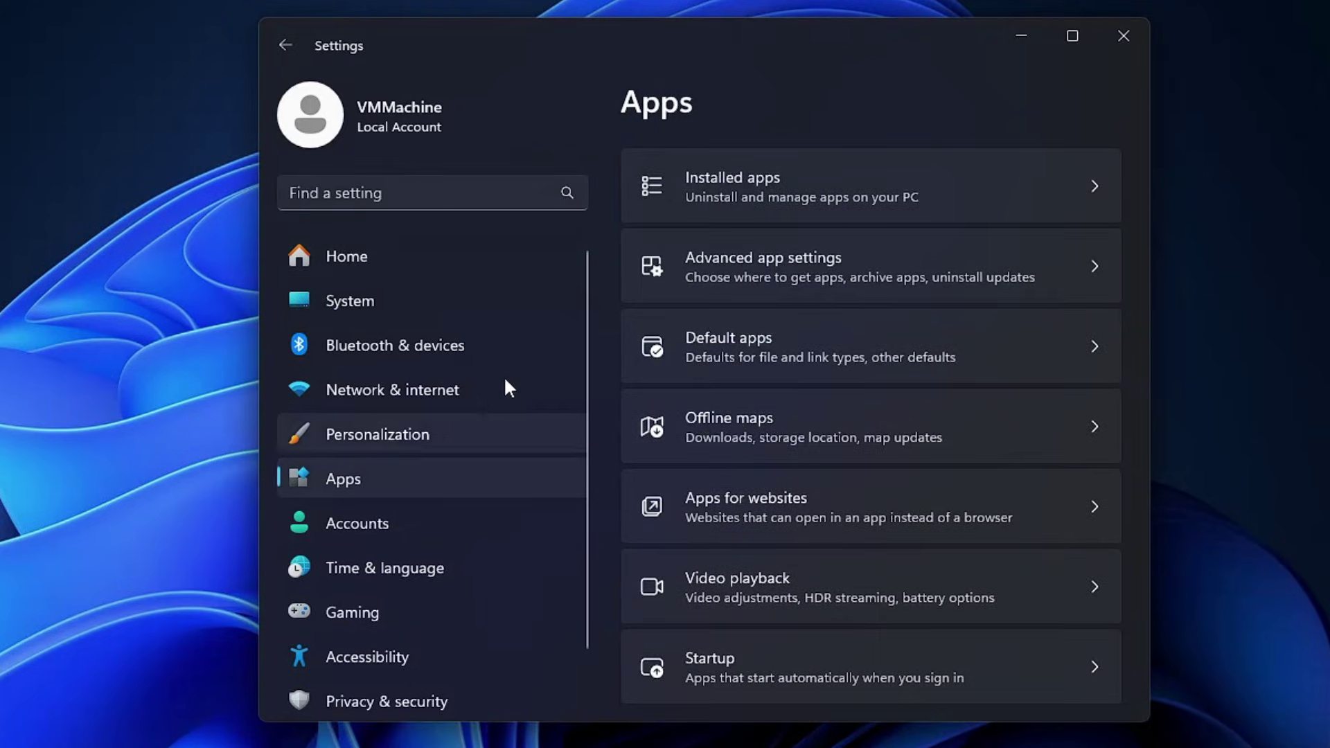
{"action": "left_click", "coordinate": [788, 178]}
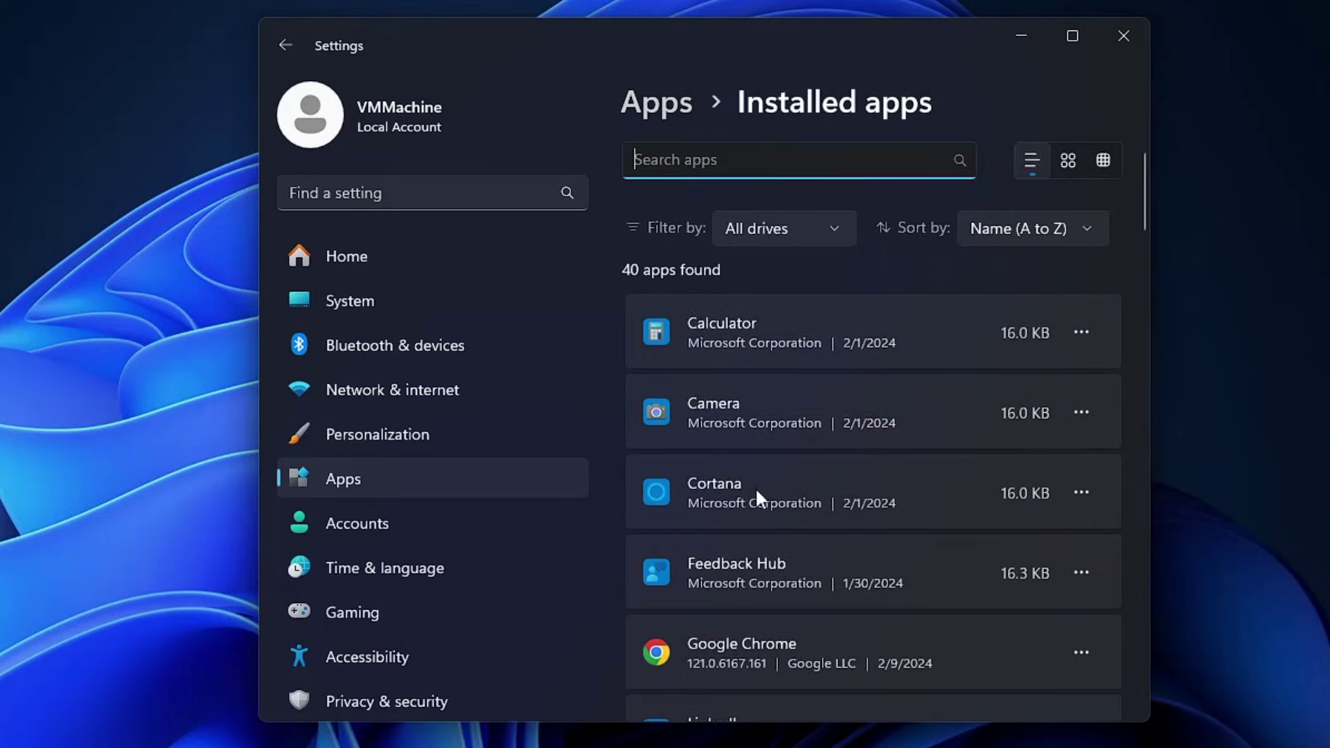
{"action": "scroll", "coordinate": [755, 488], "scroll_direction": "down", "scroll_amount": 8}
{"action": "scroll", "coordinate": [761, 521], "scroll_direction": "down", "scroll_amount": 4}
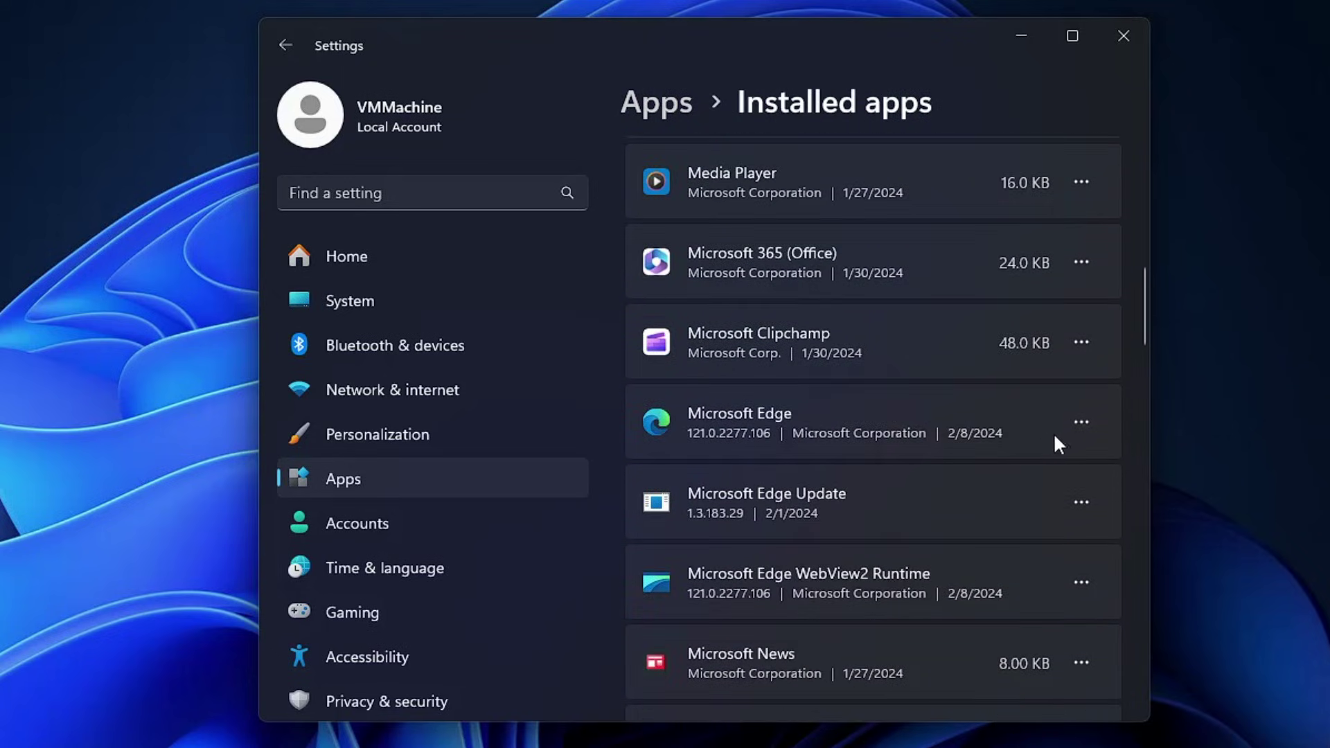
{"action": "left_click", "coordinate": [1082, 423]}
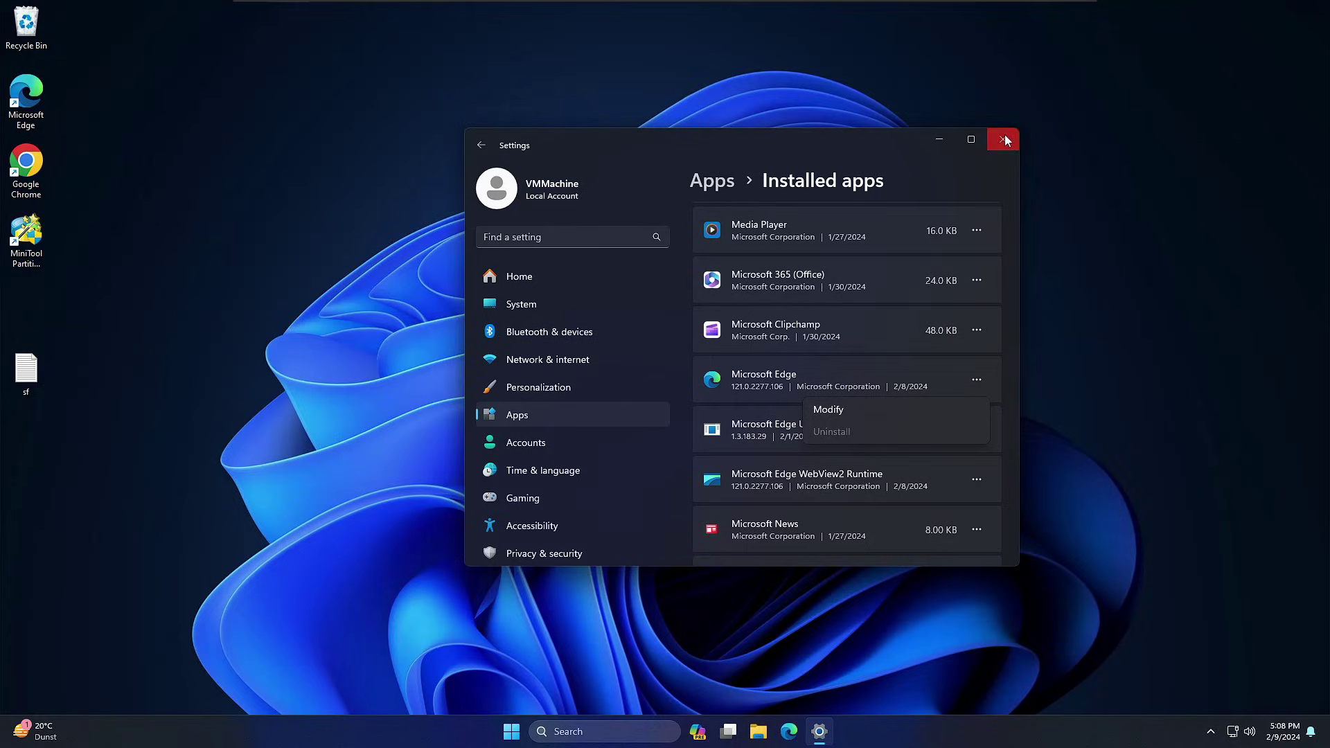
Step: Close Settings, search 'registry', and launch Registry Editor with administrator approval
{"action": "left_click", "coordinate": [1123, 35]}
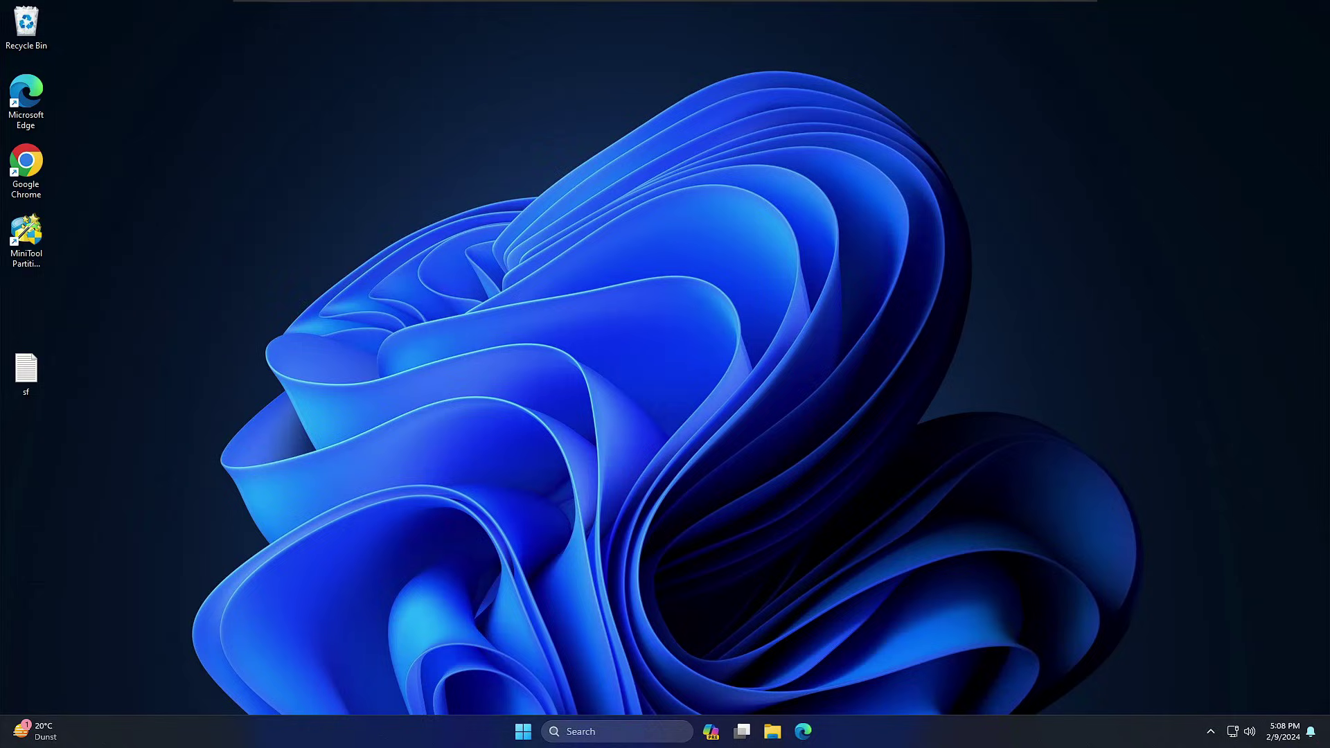
{"action": "left_click", "coordinate": [613, 738]}
{"action": "type", "text": "r"}
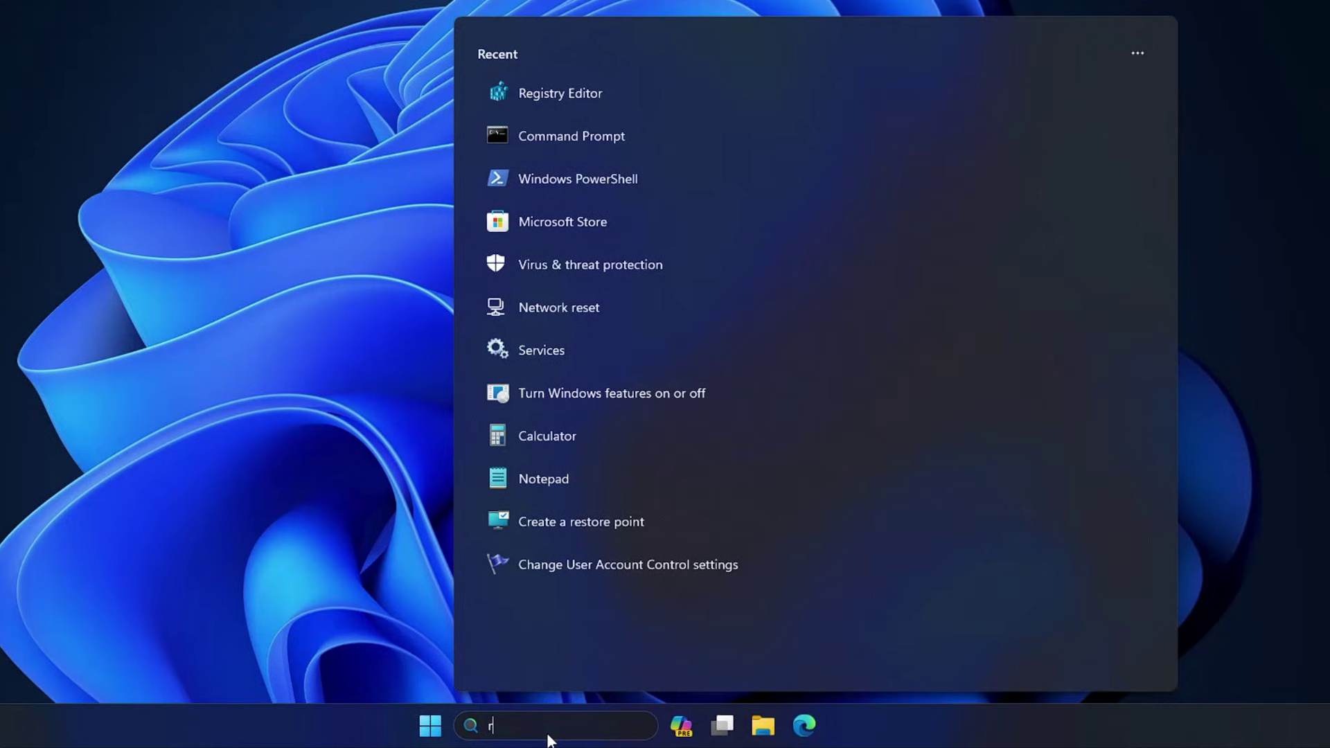
{"action": "type", "text": "egistry"}
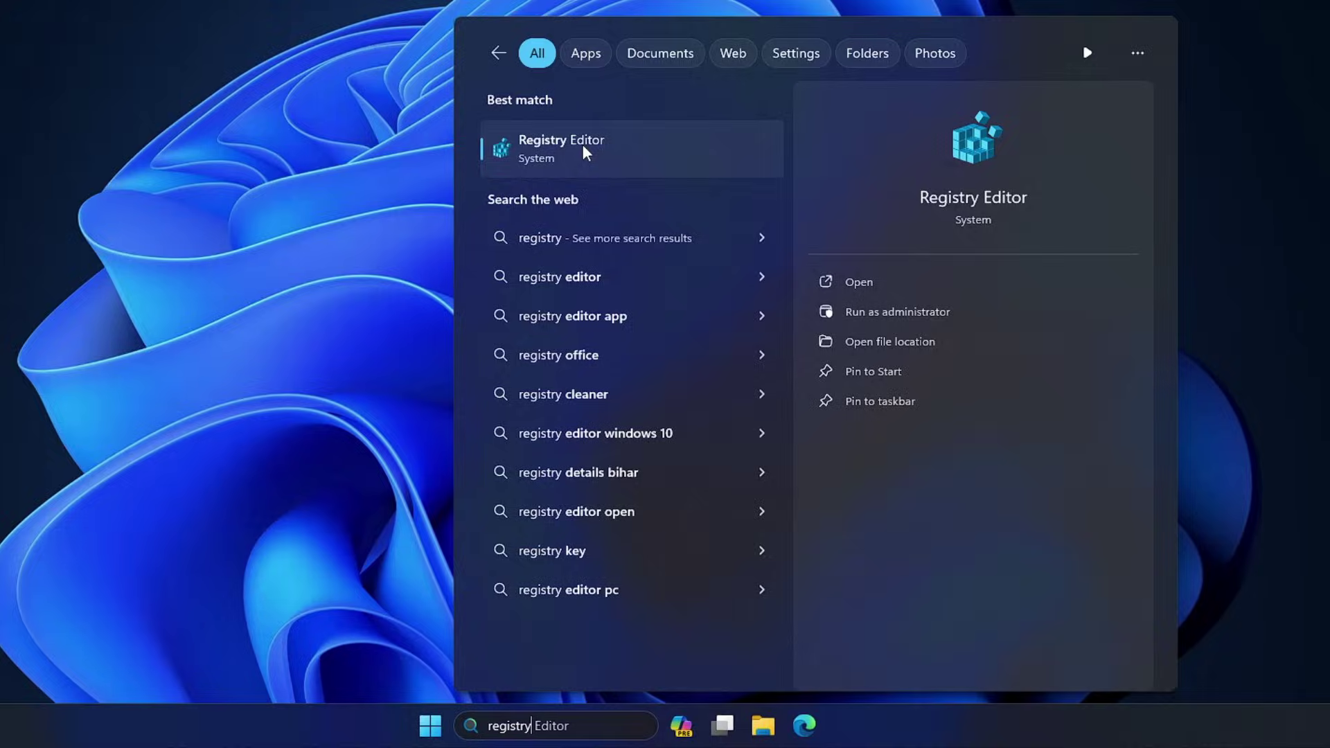
{"action": "left_click", "coordinate": [584, 144]}
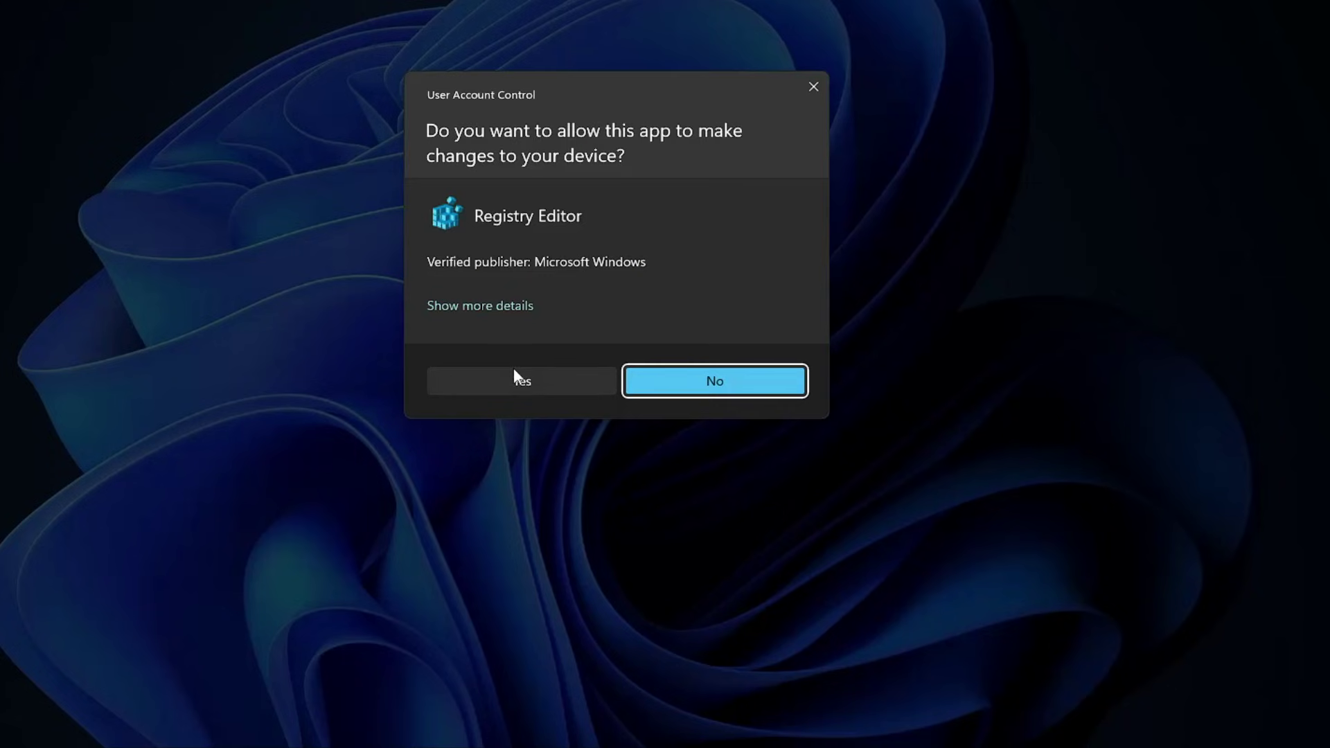
{"action": "left_click", "coordinate": [516, 378]}
{"action": "left_click_drag", "start_coordinate": [377, 32], "coordinate": [461, 20]}
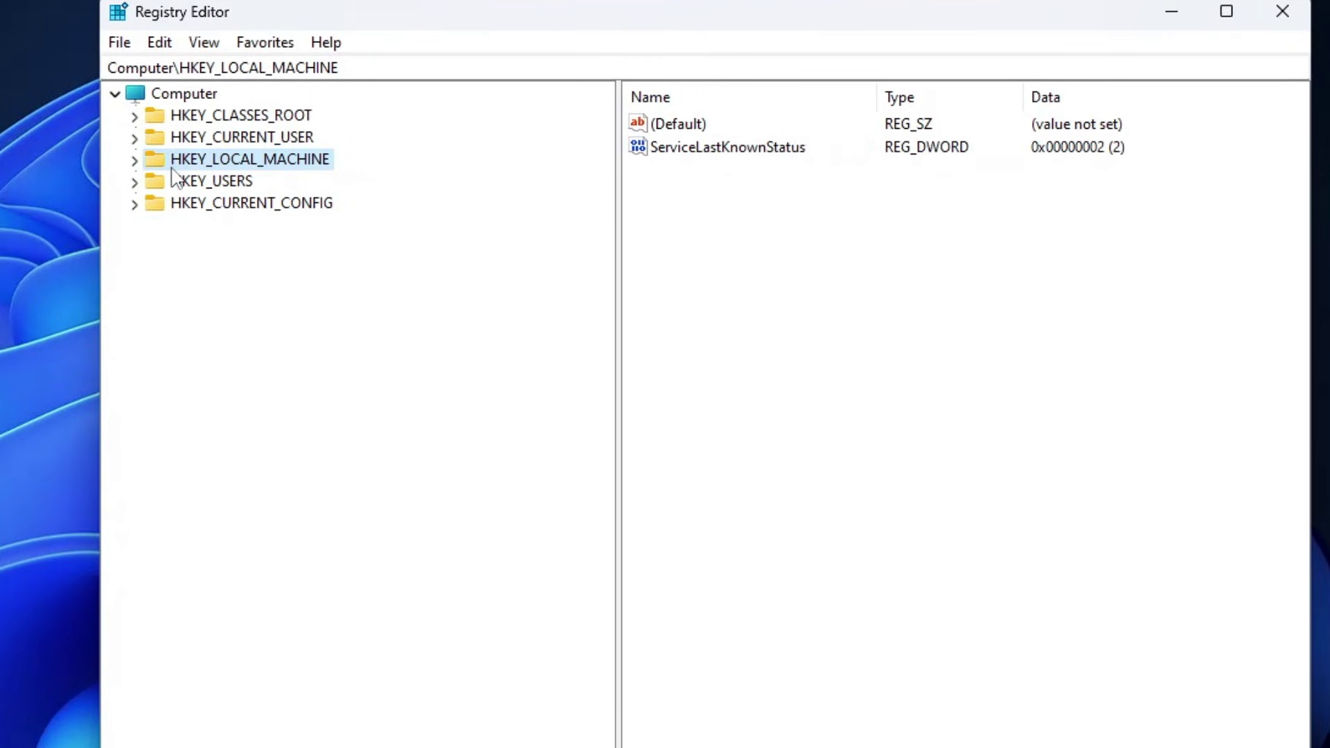
Step: Expand HKEY_LOCAL_MACHINE\SOFTWARE\WOW6432Node\Microsoft in the key tree
{"action": "double_click", "coordinate": [214, 163]}
{"action": "left_click", "coordinate": [227, 272]}
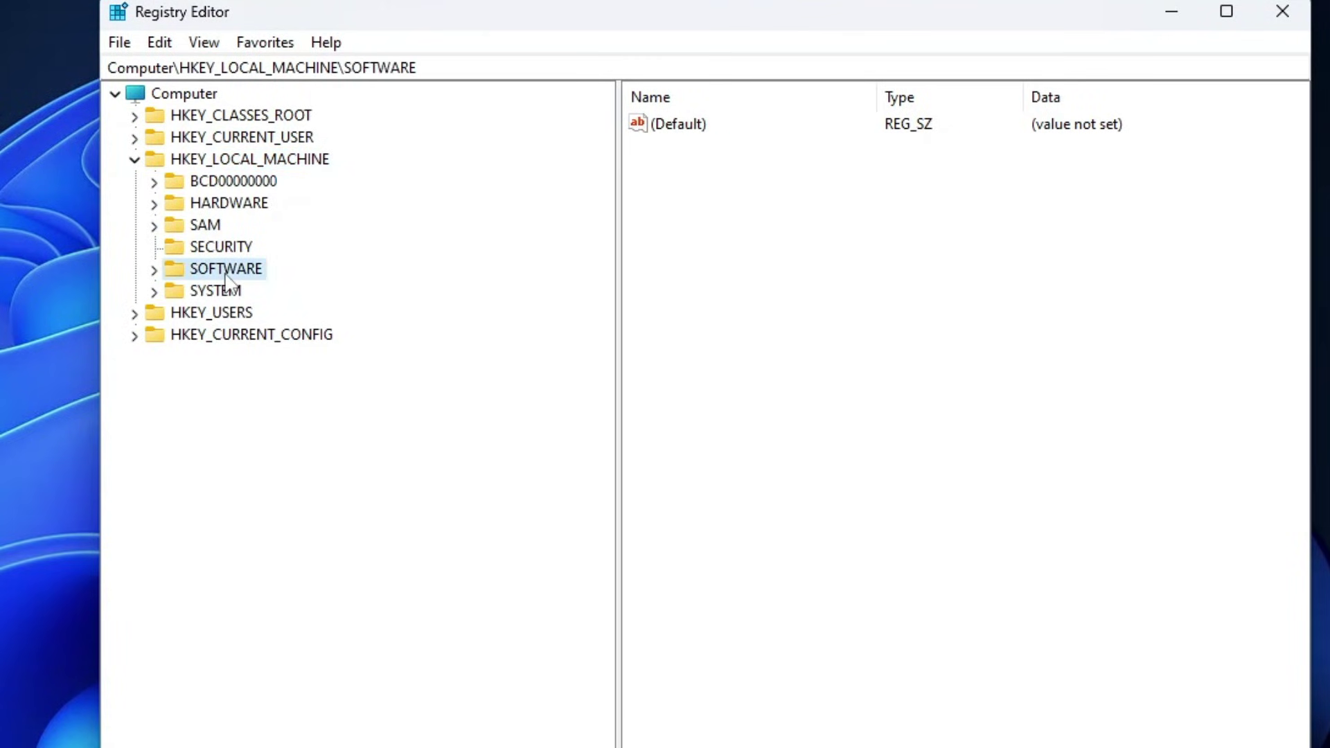
{"action": "double_click", "coordinate": [227, 276]}
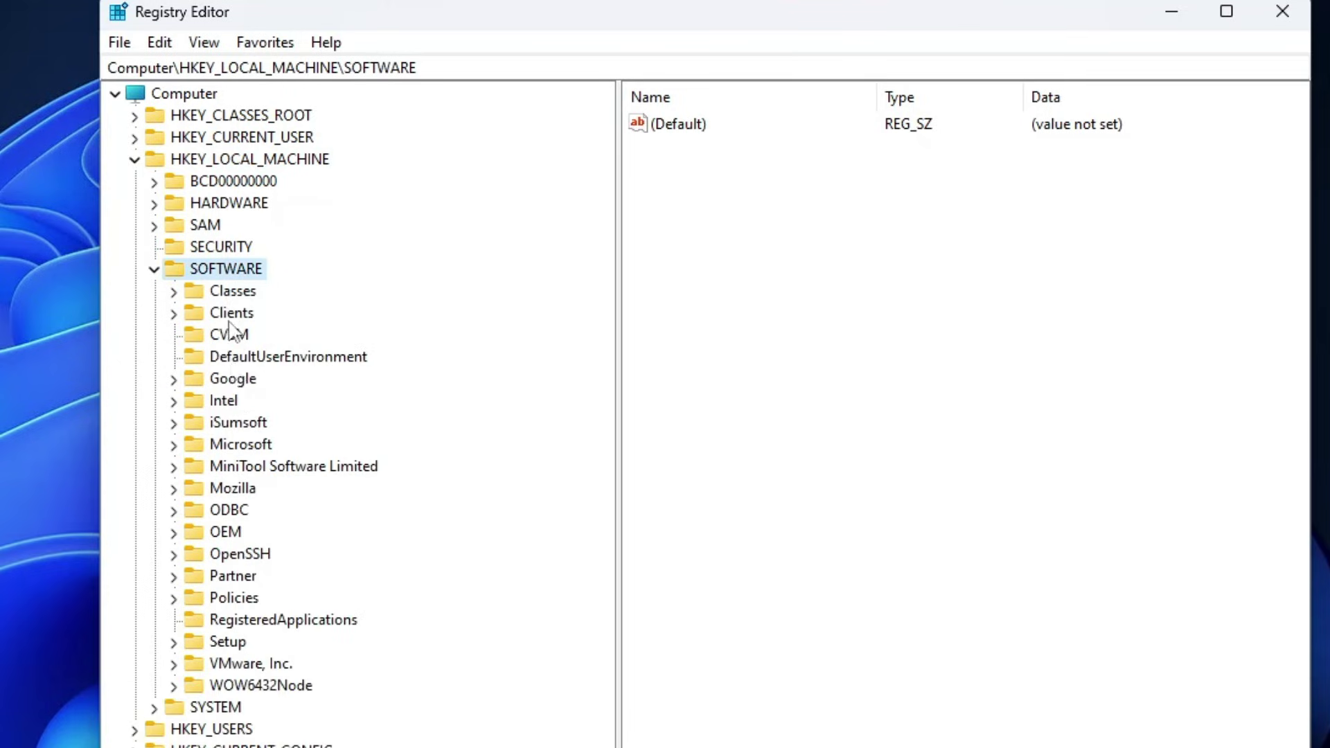
{"action": "left_click", "coordinate": [257, 689]}
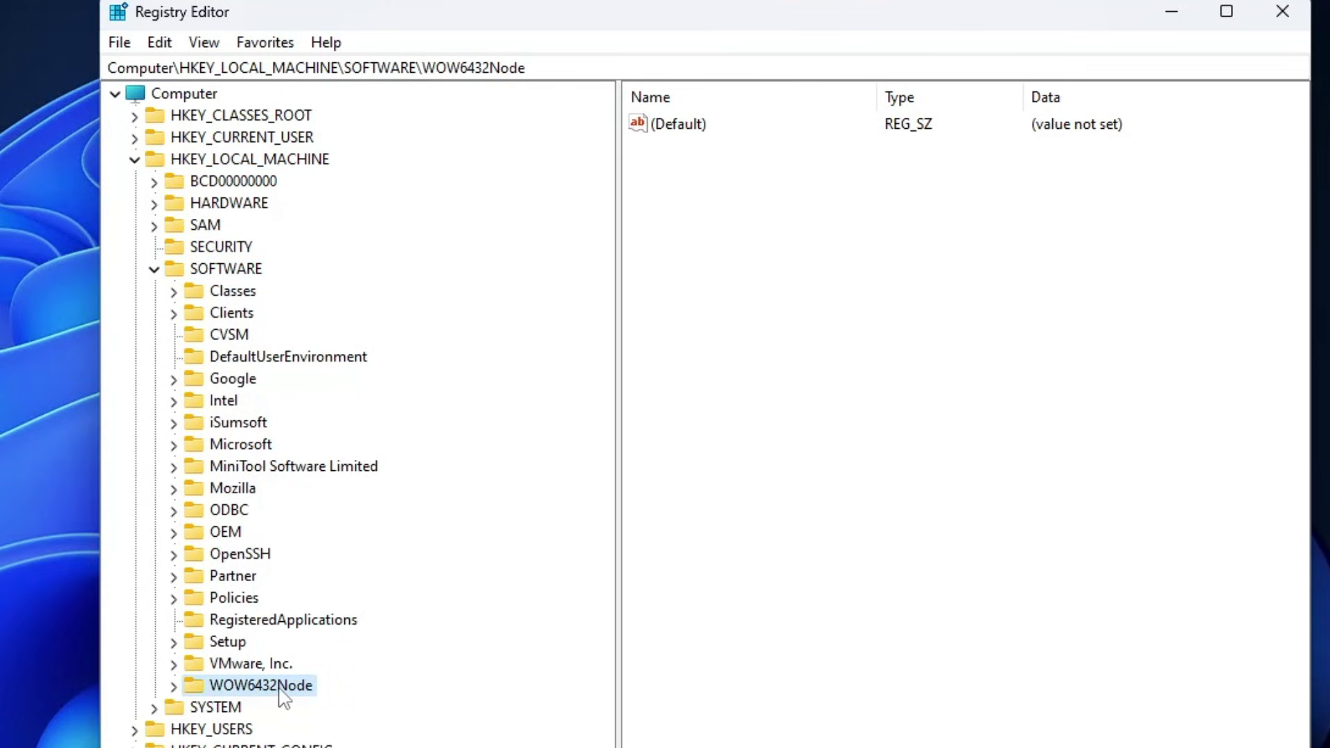
{"action": "double_click", "coordinate": [286, 690]}
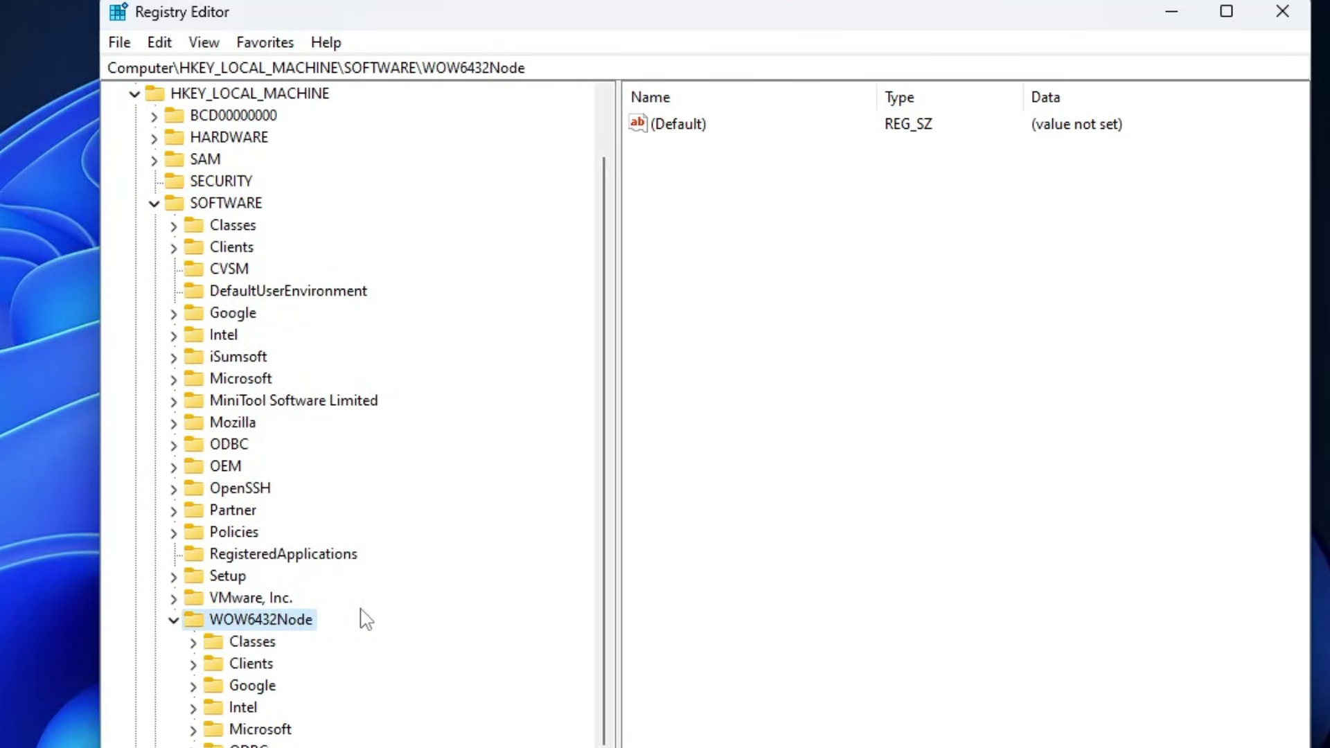
{"action": "scroll", "coordinate": [267, 669], "scroll_direction": "down", "scroll_amount": 2}
{"action": "left_click", "coordinate": [262, 666]}
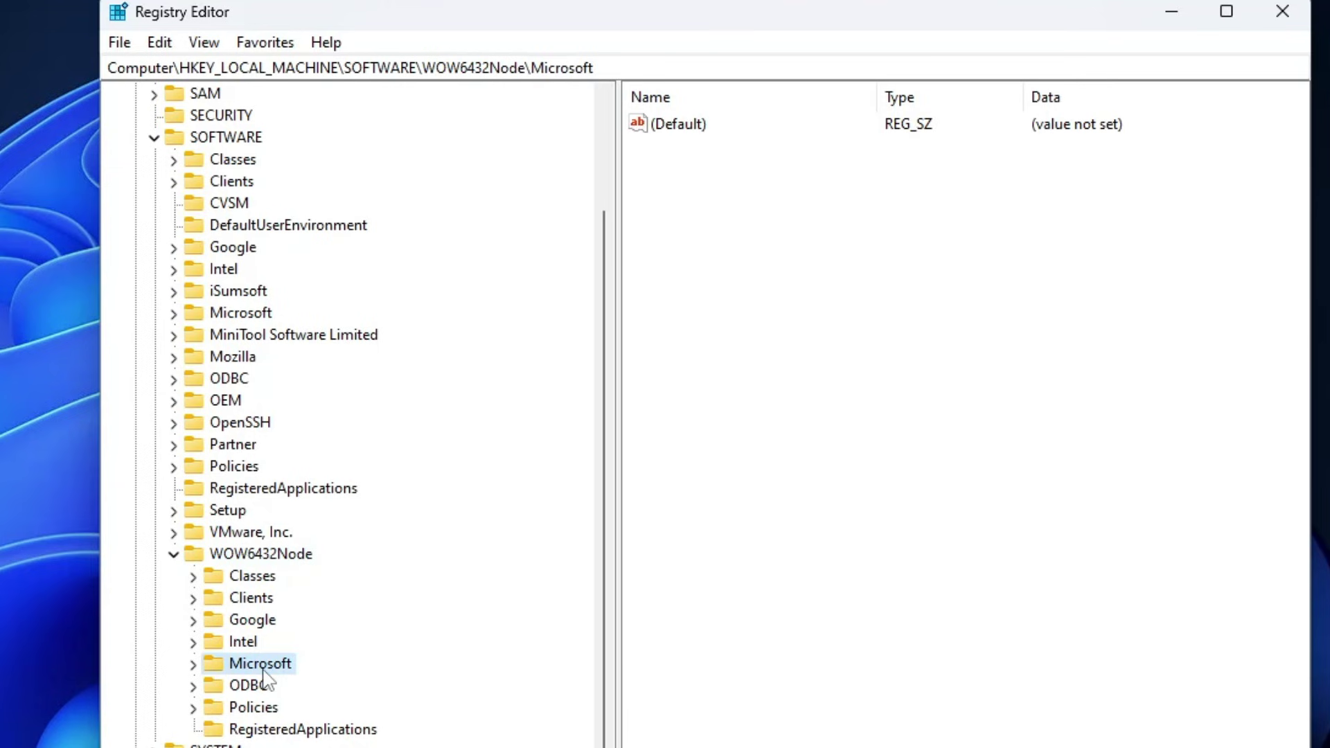
{"action": "double_click", "coordinate": [263, 666]}
{"action": "scroll", "coordinate": [343, 344], "scroll_direction": "down", "scroll_amount": 7}
{"action": "scroll", "coordinate": [341, 394], "scroll_direction": "down", "scroll_amount": 1}
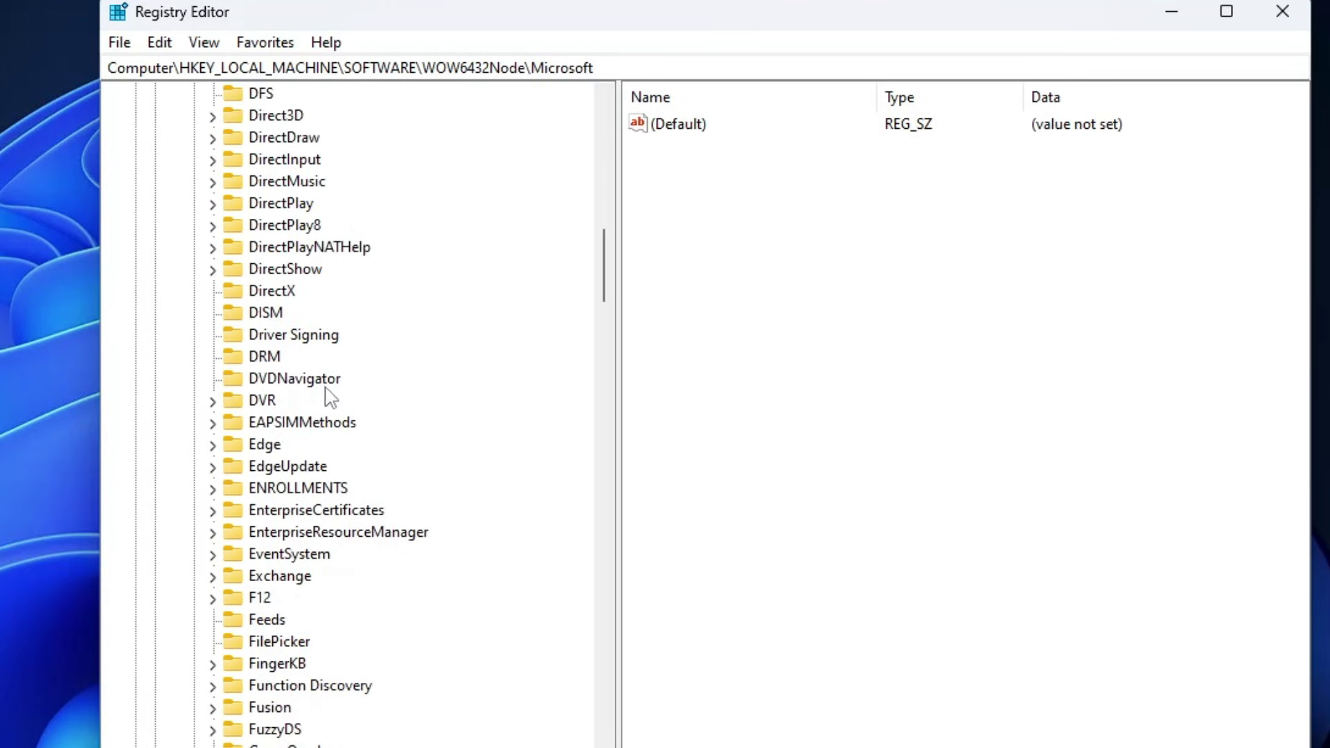
{"action": "left_click", "coordinate": [274, 467]}
Step: Go into Windows\CurrentVersion and select its Uninstall key
{"action": "key", "text": "w"}
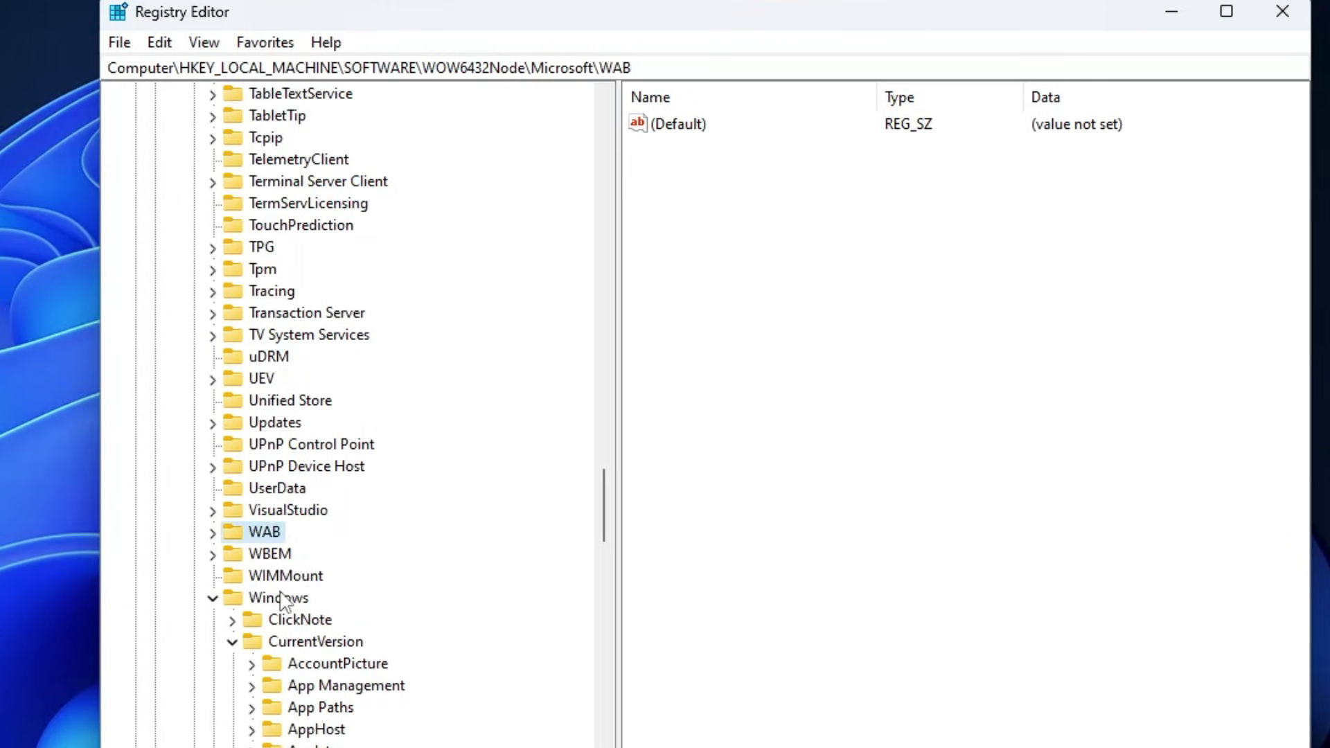
{"action": "left_click", "coordinate": [288, 599]}
{"action": "scroll", "coordinate": [298, 541], "scroll_direction": "down", "scroll_amount": 2}
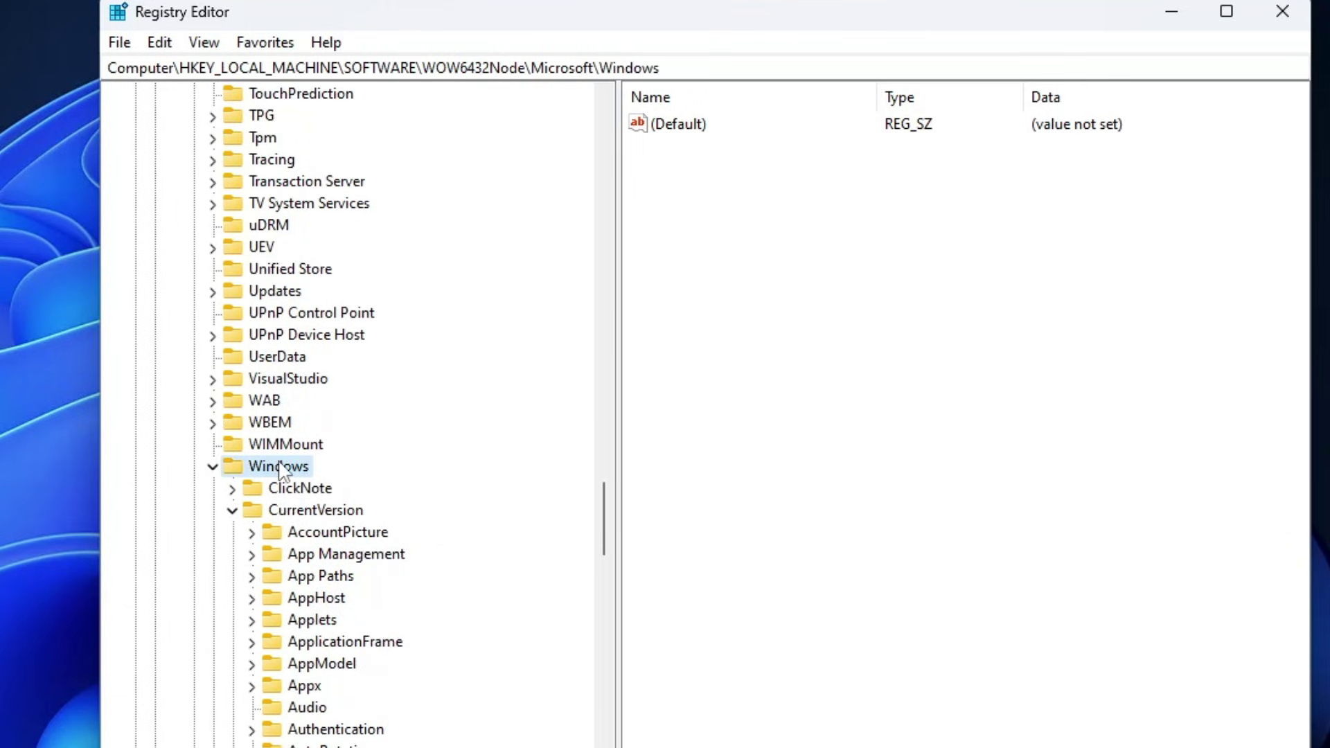
{"action": "left_click", "coordinate": [297, 514]}
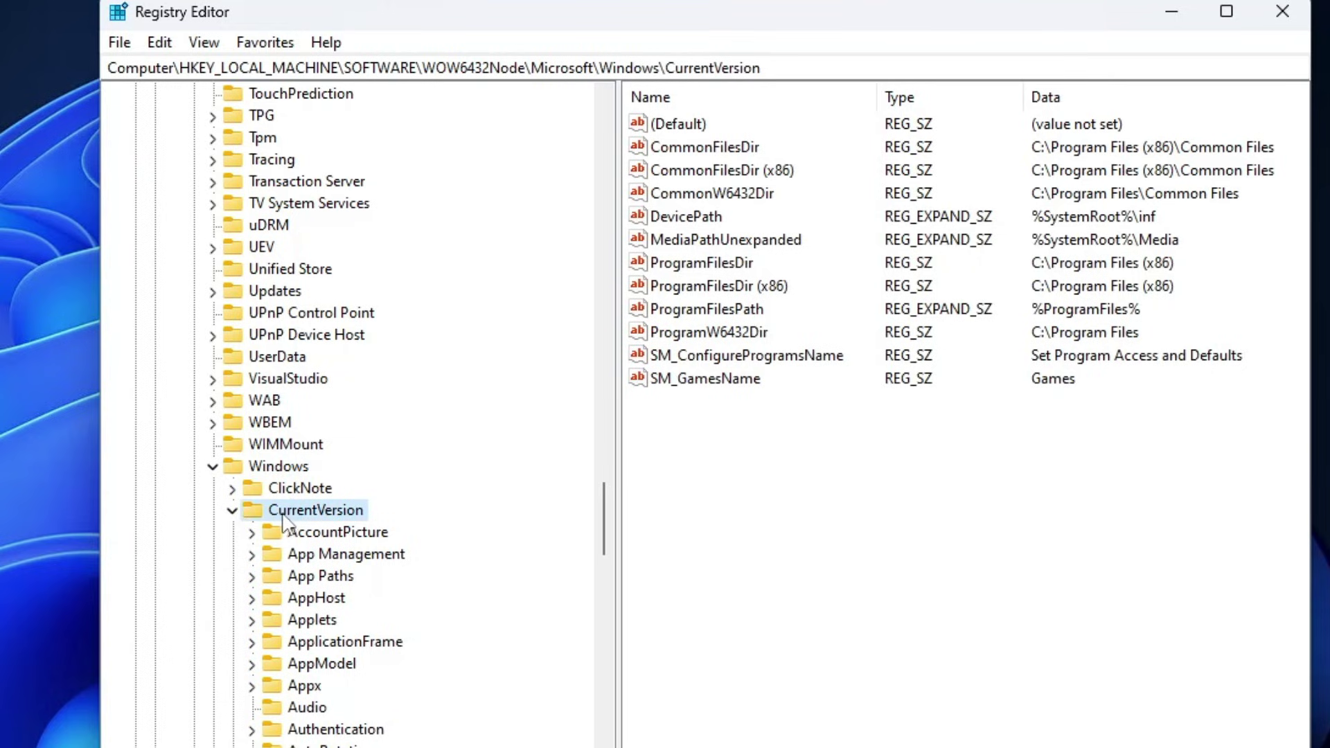
{"action": "left_click", "coordinate": [233, 513]}
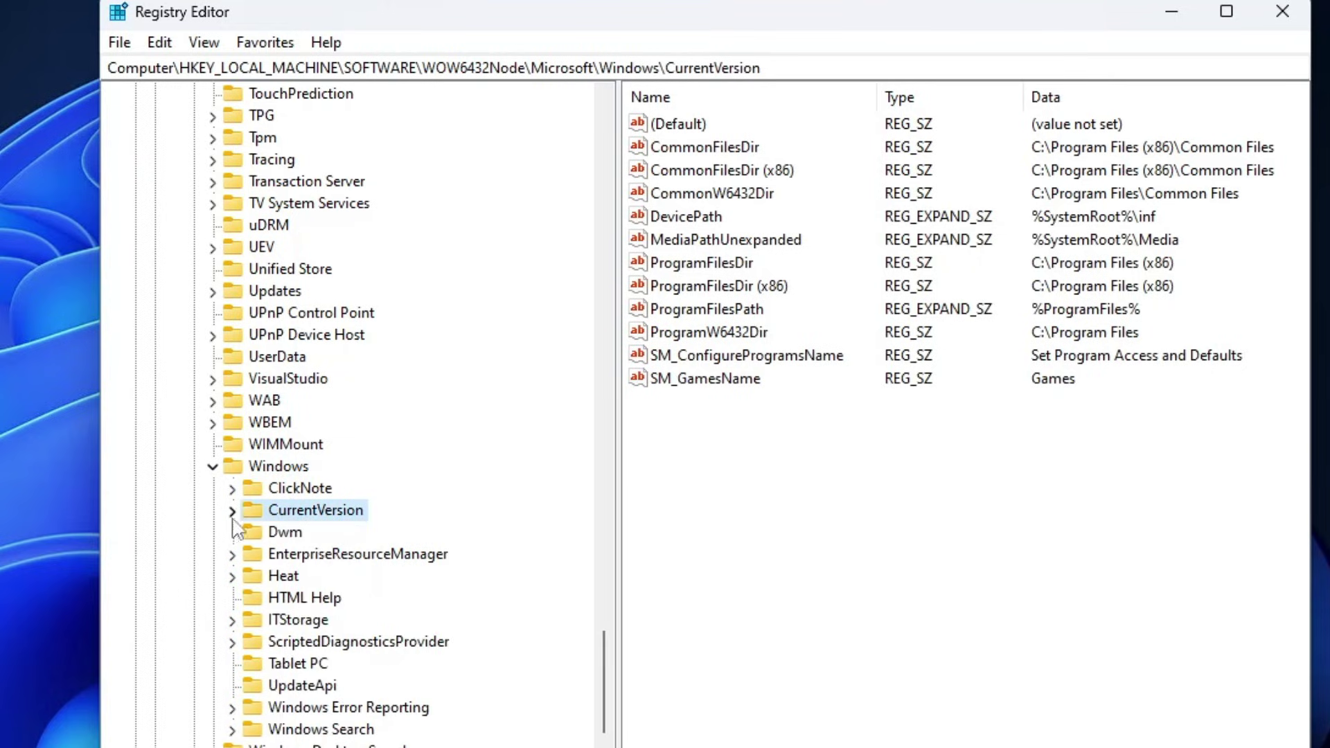
{"action": "double_click", "coordinate": [343, 515]}
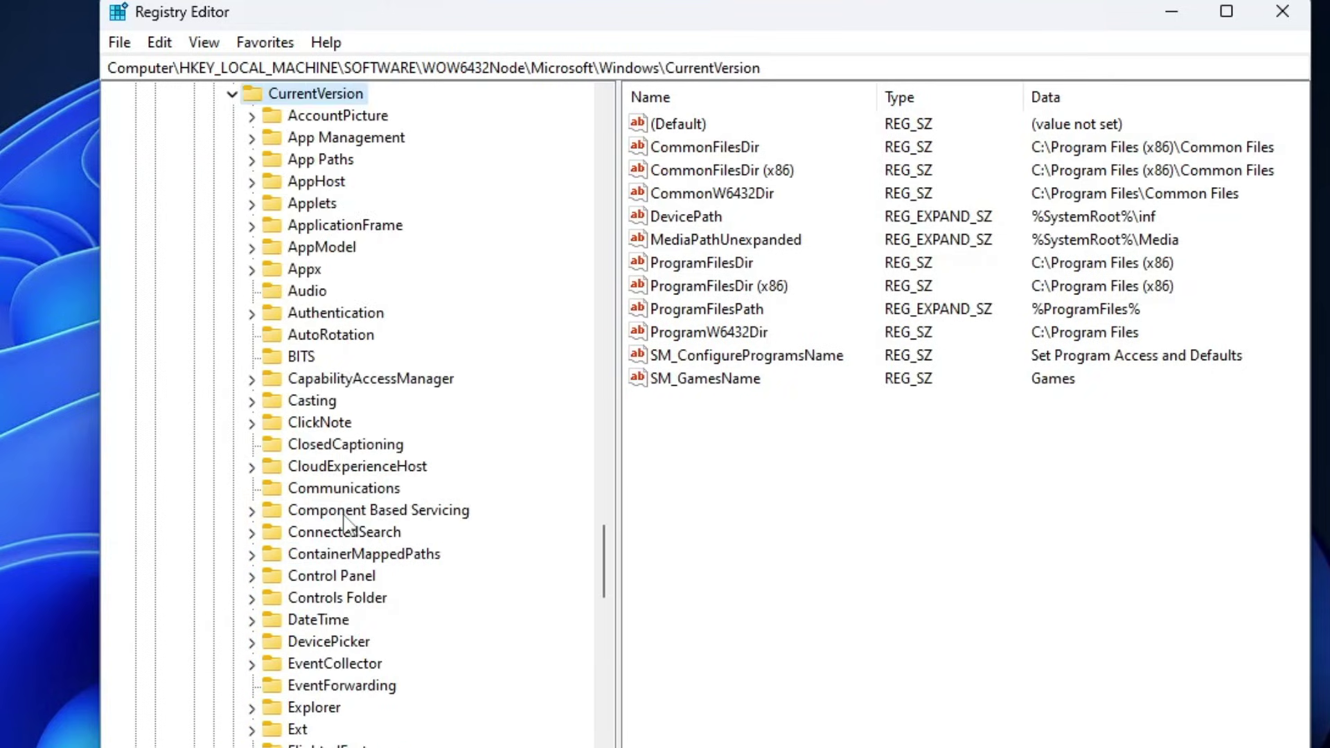
{"action": "left_click", "coordinate": [317, 336]}
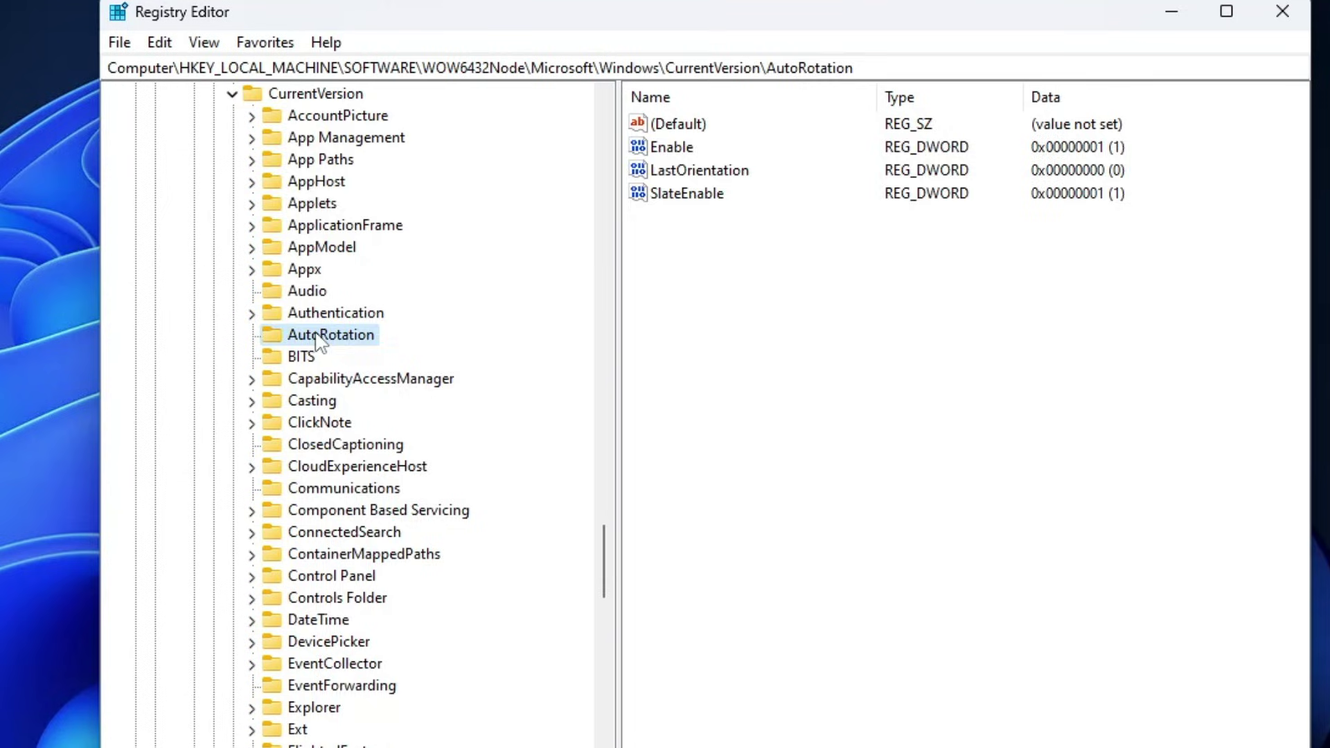
{"action": "key", "text": "u"}
{"action": "scroll", "coordinate": [329, 360], "scroll_direction": "down", "scroll_amount": 5}
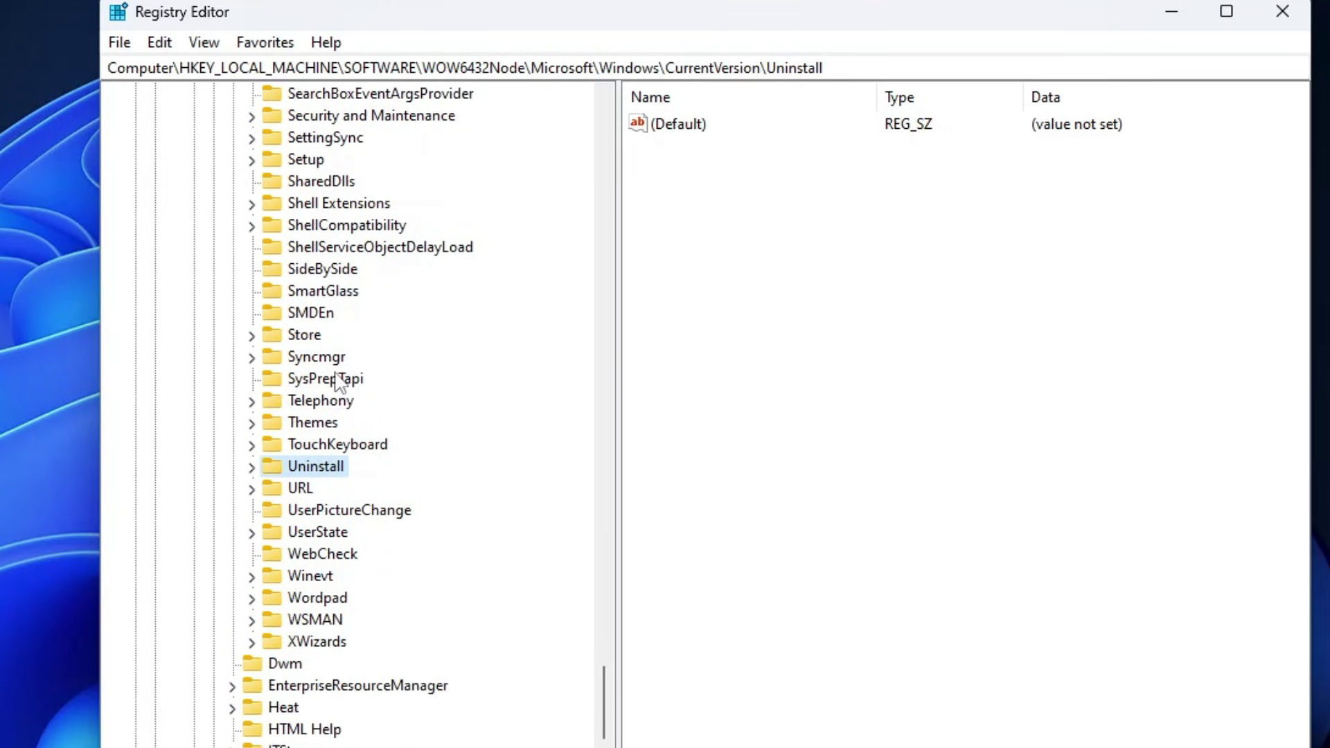
Step: Expand Uninstall and select the Microsoft Edge subkey
{"action": "double_click", "coordinate": [310, 468]}
{"action": "key", "text": "Down"}
{"action": "key", "text": "Down"}
{"action": "key", "text": "Down"}
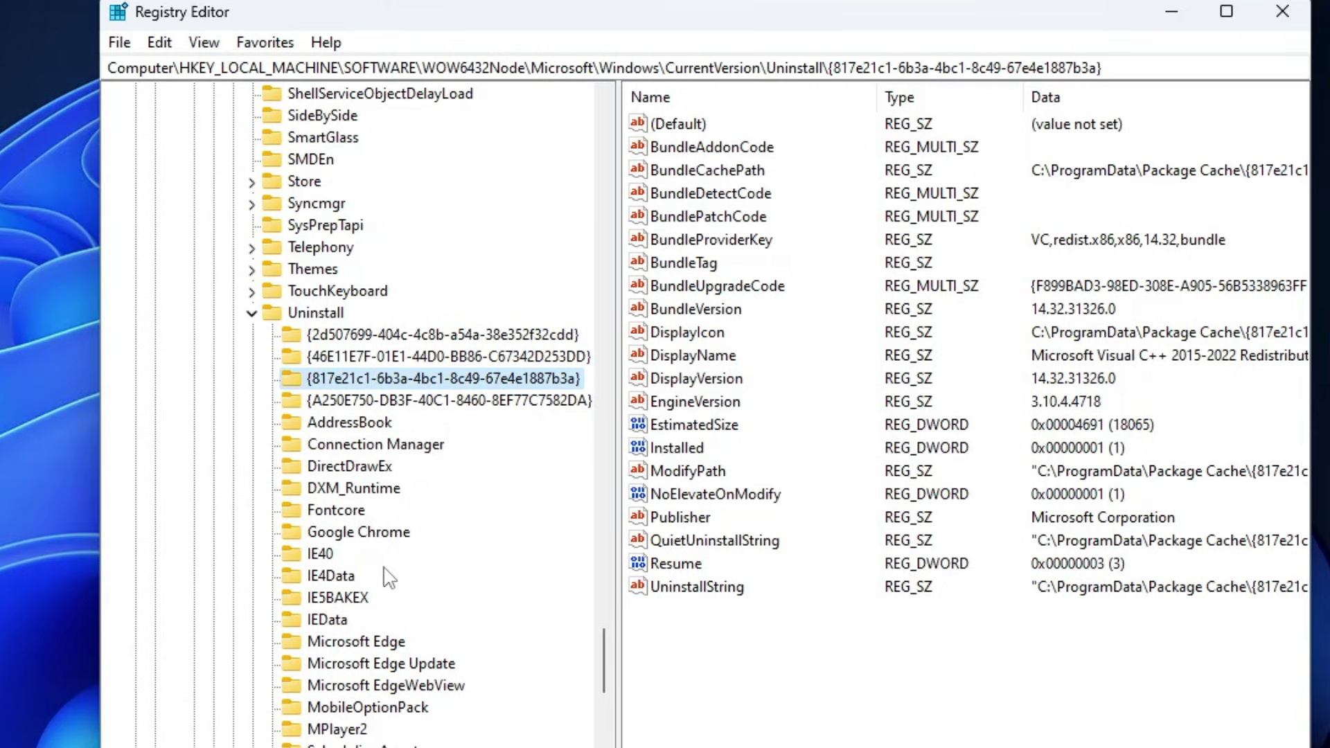
{"action": "scroll", "coordinate": [386, 576], "scroll_direction": "down", "scroll_amount": 2}
{"action": "left_click", "coordinate": [363, 513]}
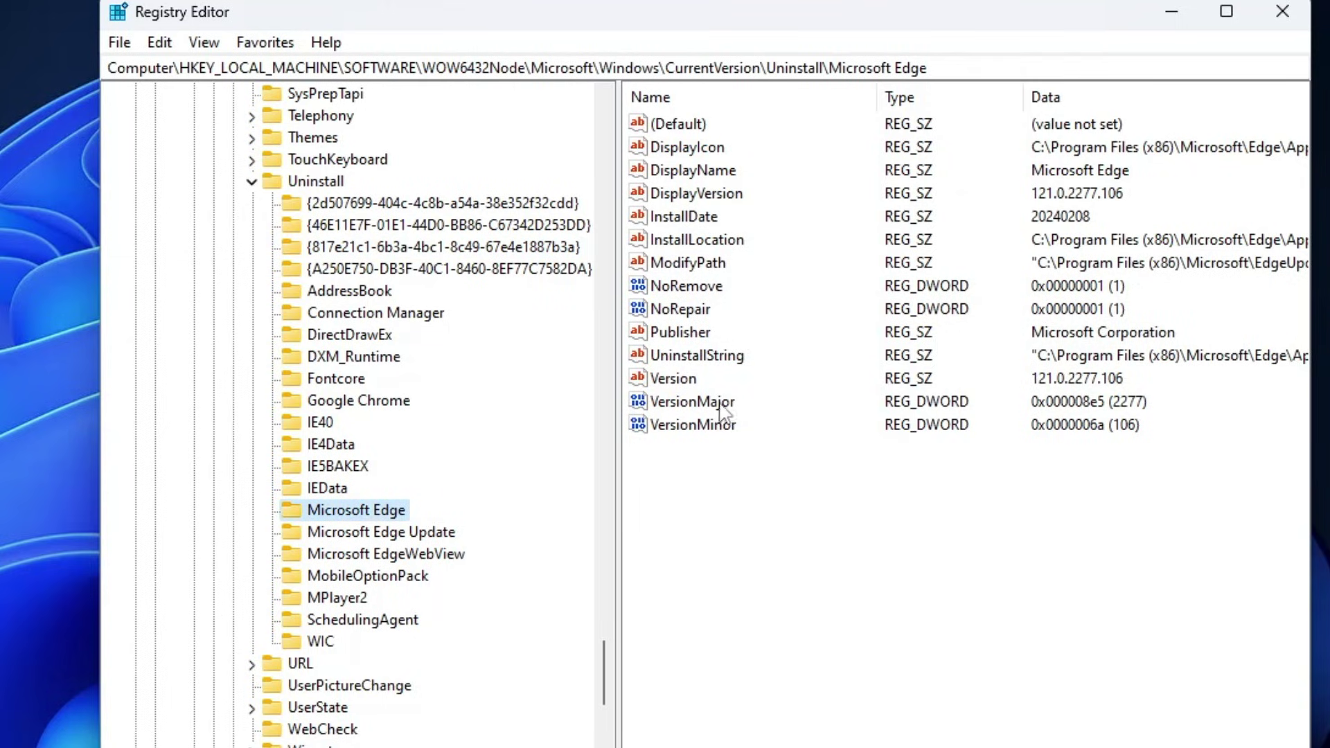
Step: Change Microsoft Edge's NoRemove value from 1 to 0
{"action": "left_click", "coordinate": [708, 294]}
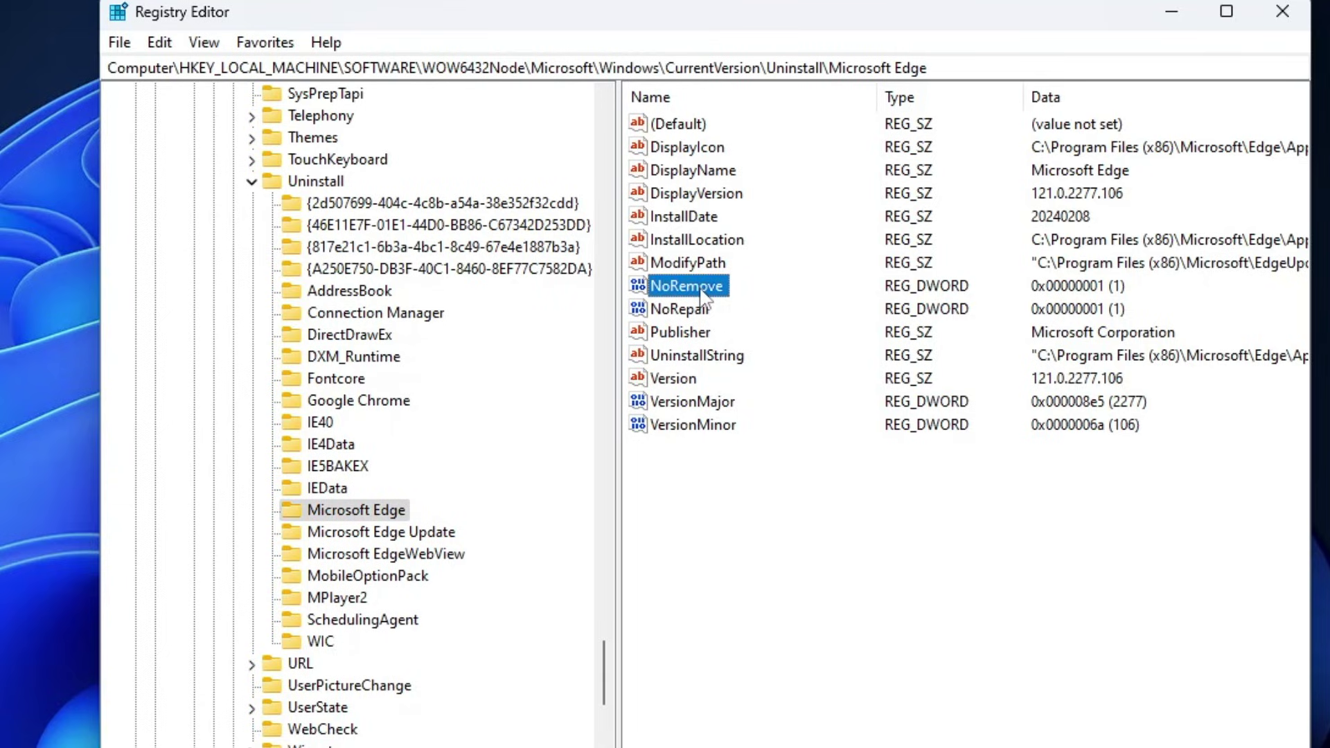
{"action": "double_click", "coordinate": [703, 291]}
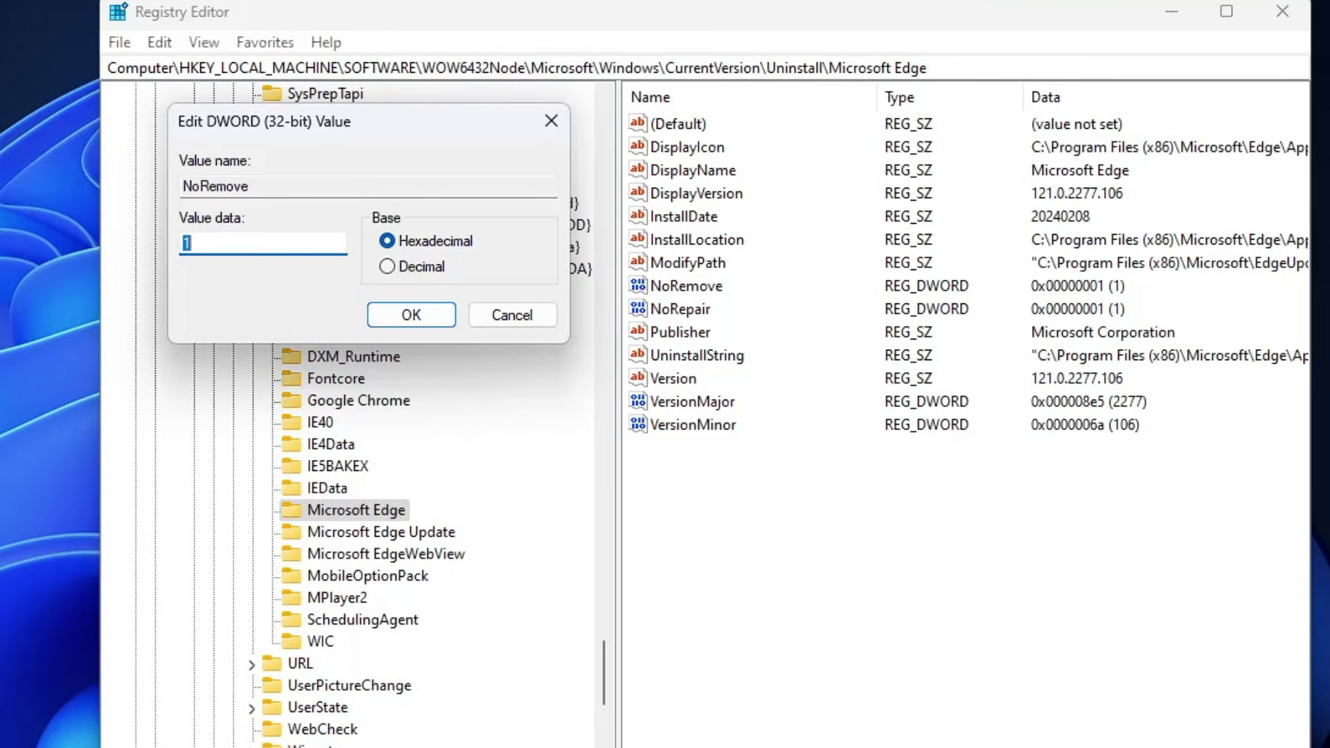
{"action": "type", "text": "0"}
{"action": "left_click", "coordinate": [425, 321]}
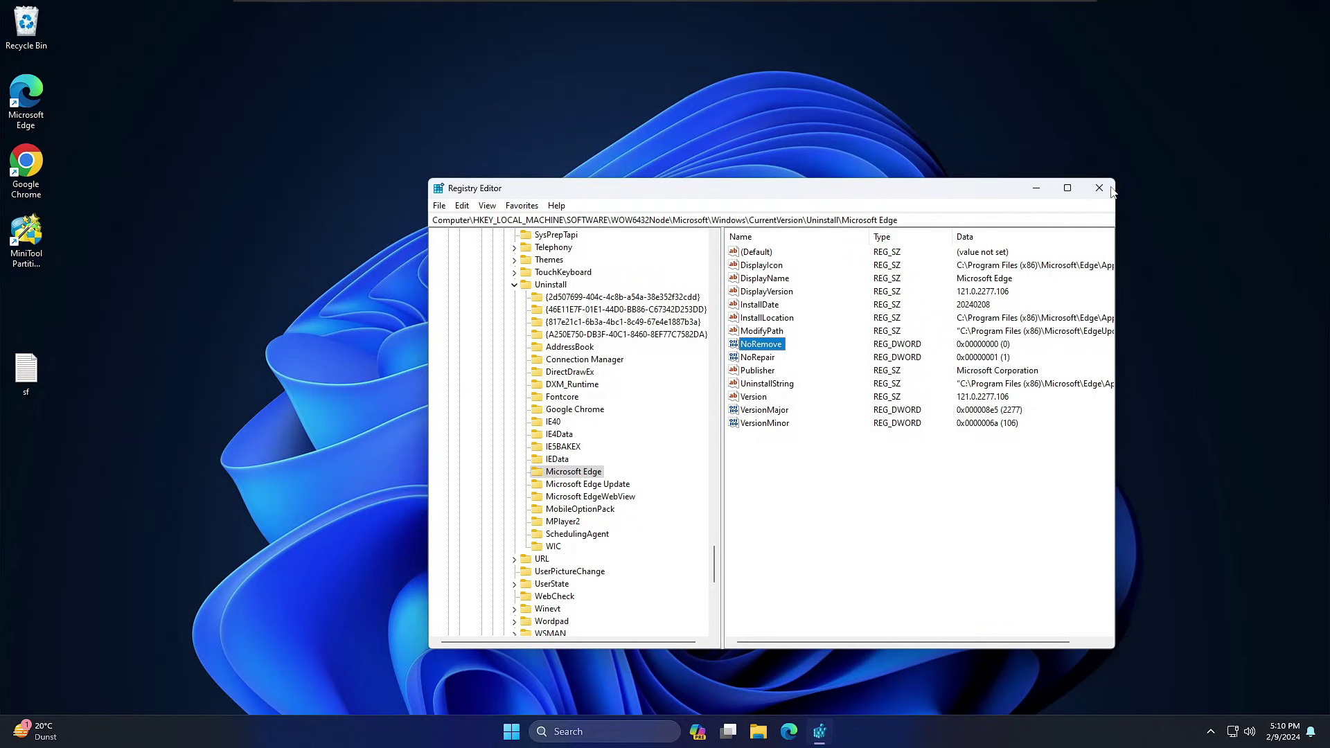
Step: Close Registry Editor and restart the computer
{"action": "left_click", "coordinate": [1108, 190]}
{"action": "left_click", "coordinate": [530, 734]}
{"action": "left_click", "coordinate": [530, 734]}
{"action": "left_click", "coordinate": [530, 734]}
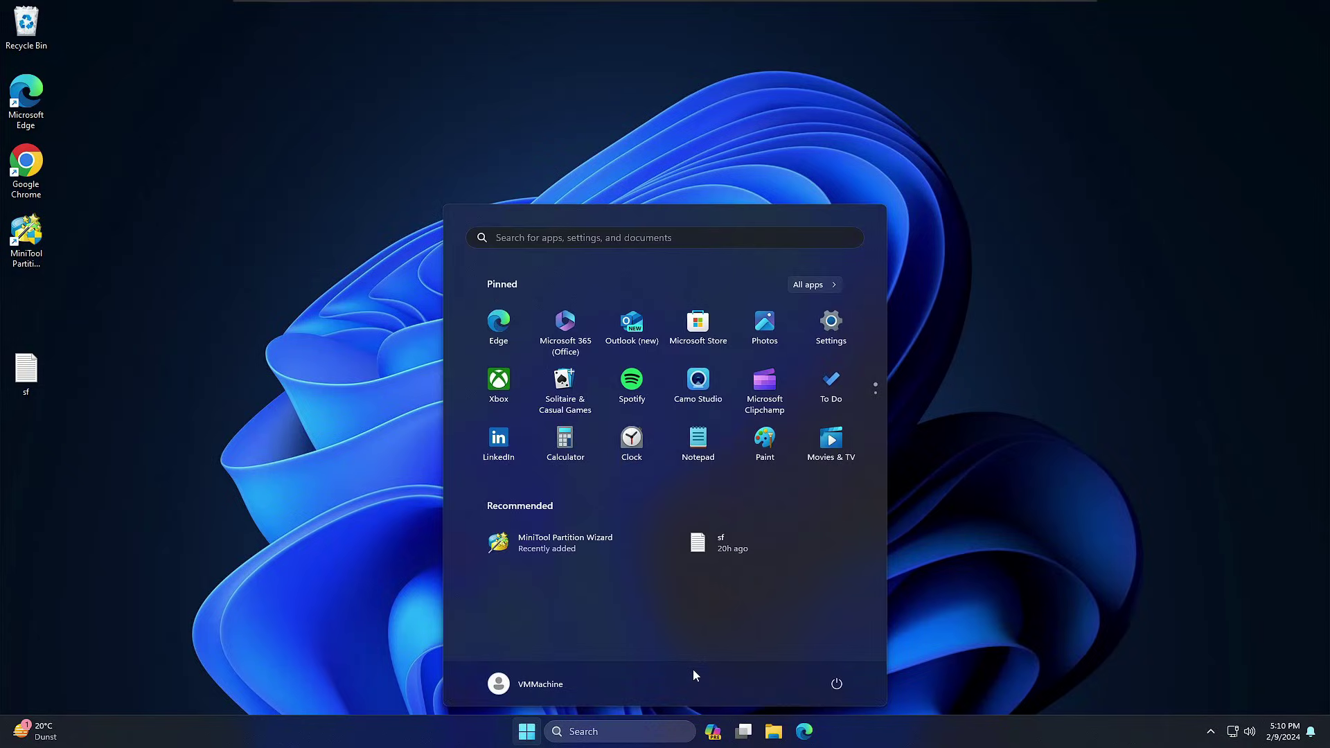
{"action": "left_click", "coordinate": [831, 687]}
{"action": "left_click", "coordinate": [817, 652]}
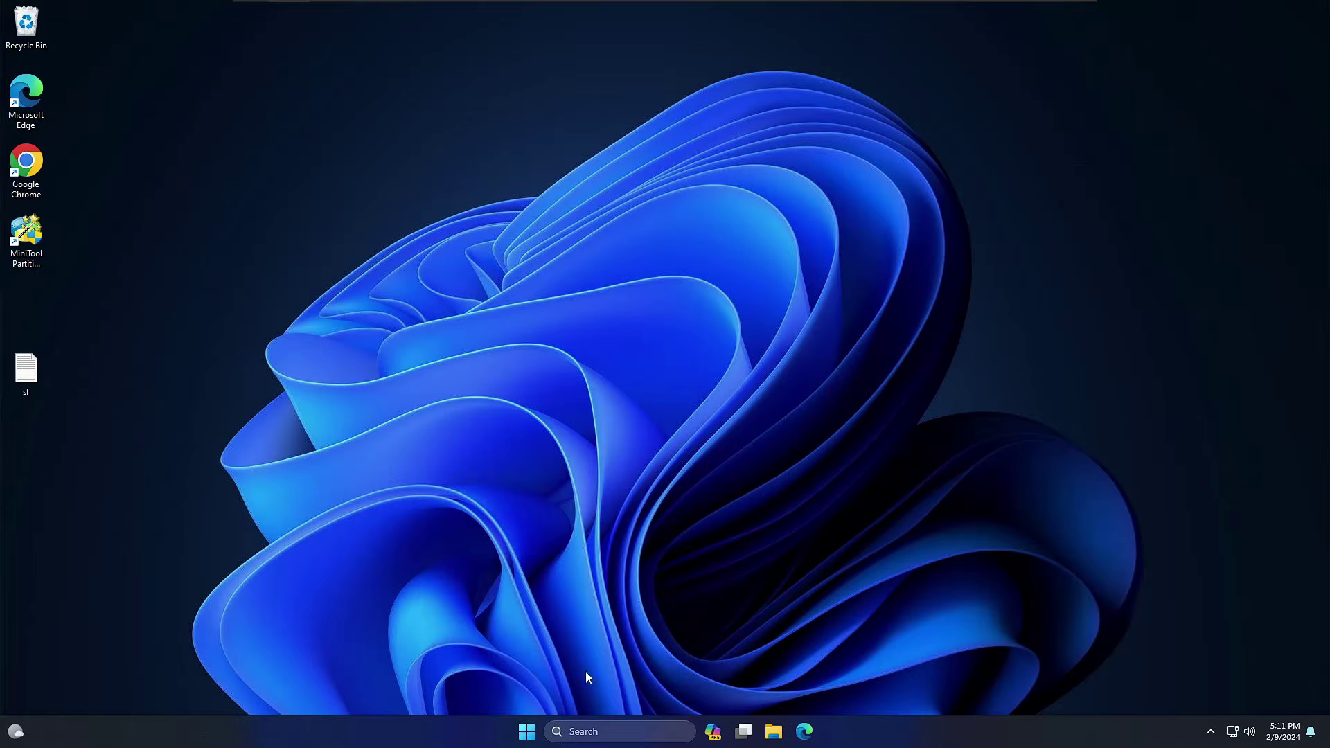
Step: In Settings > Installed apps, choose Uninstall from Microsoft Edge's options menu
{"action": "right_click", "coordinate": [526, 732]}
{"action": "left_click", "coordinate": [504, 579]}
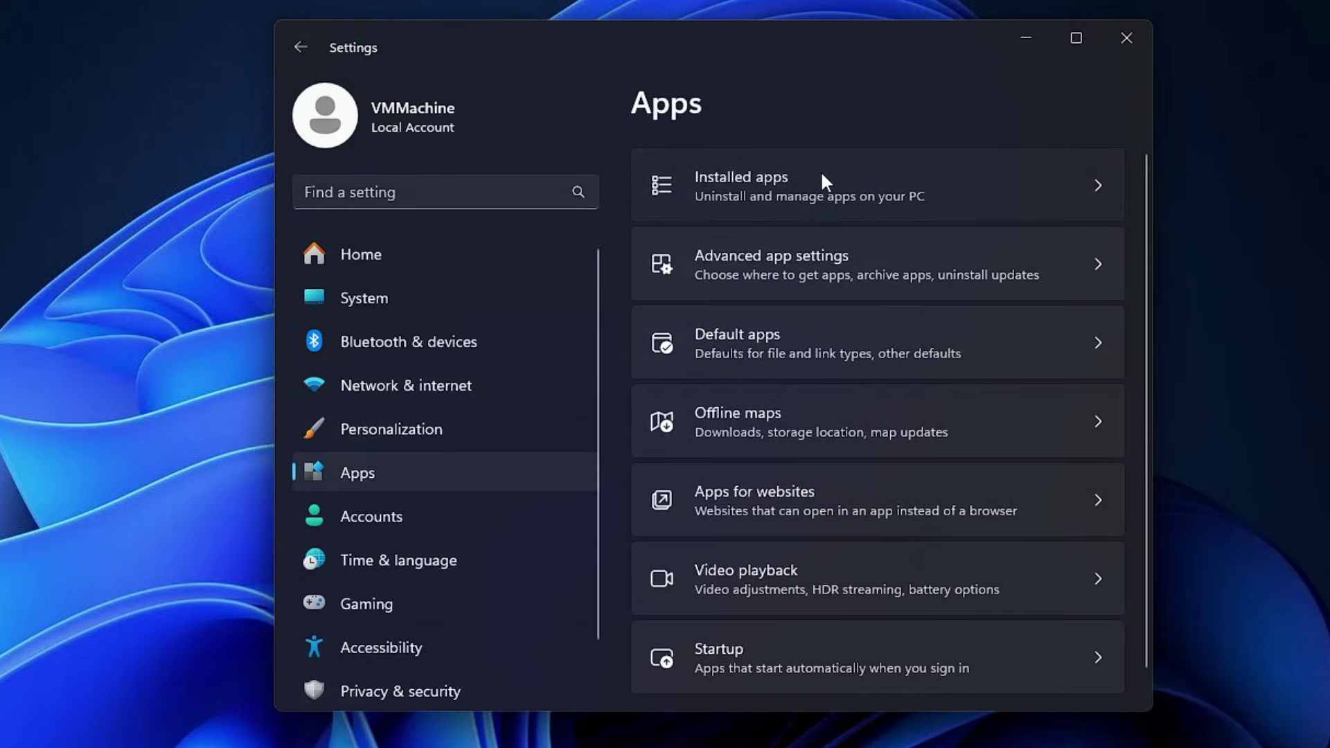
{"action": "left_click", "coordinate": [822, 178]}
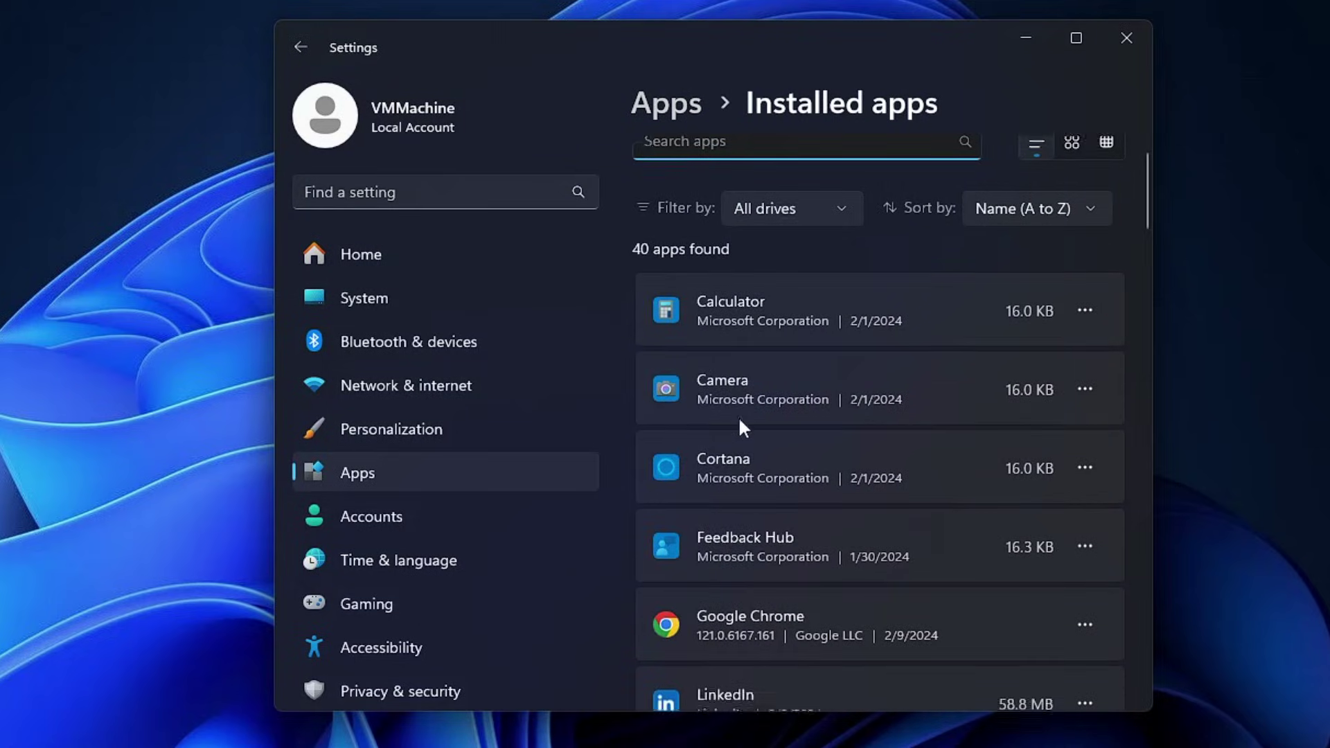
{"action": "scroll", "coordinate": [740, 421], "scroll_direction": "down", "scroll_amount": 10}
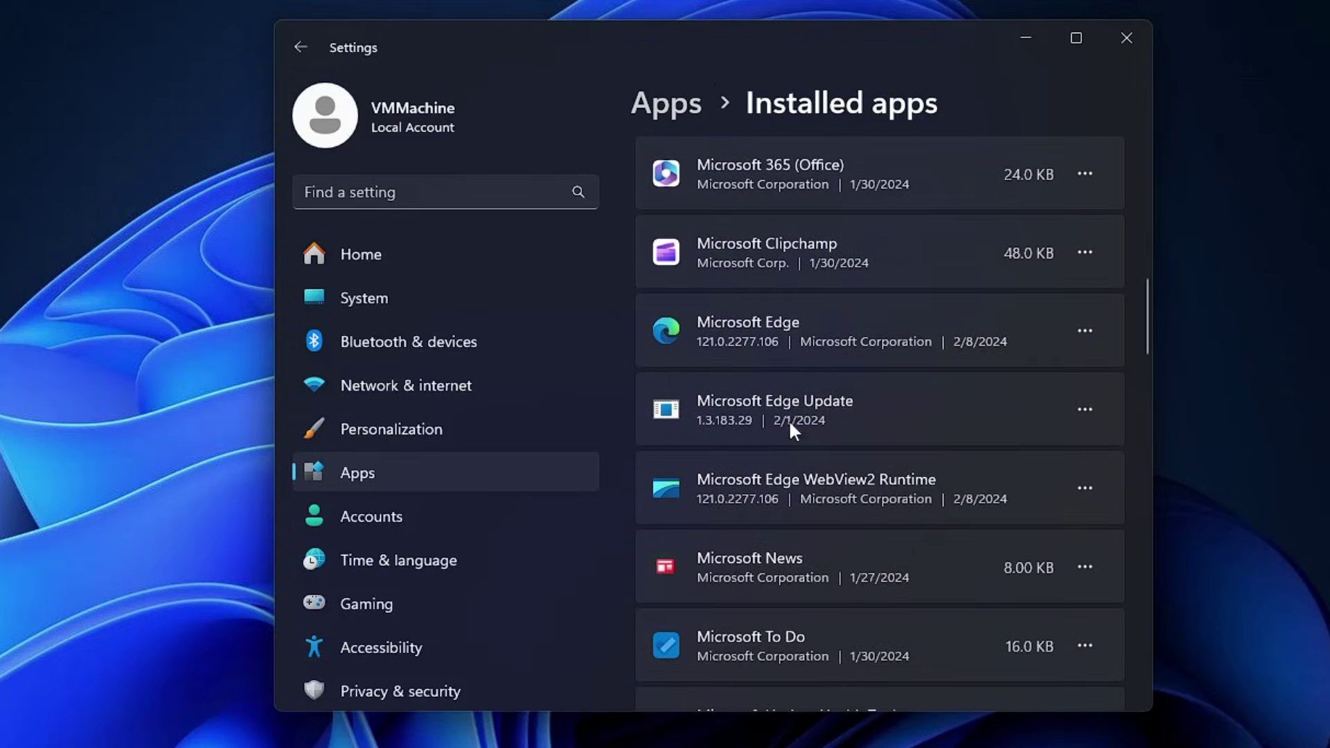
{"action": "left_click", "coordinate": [1098, 332]}
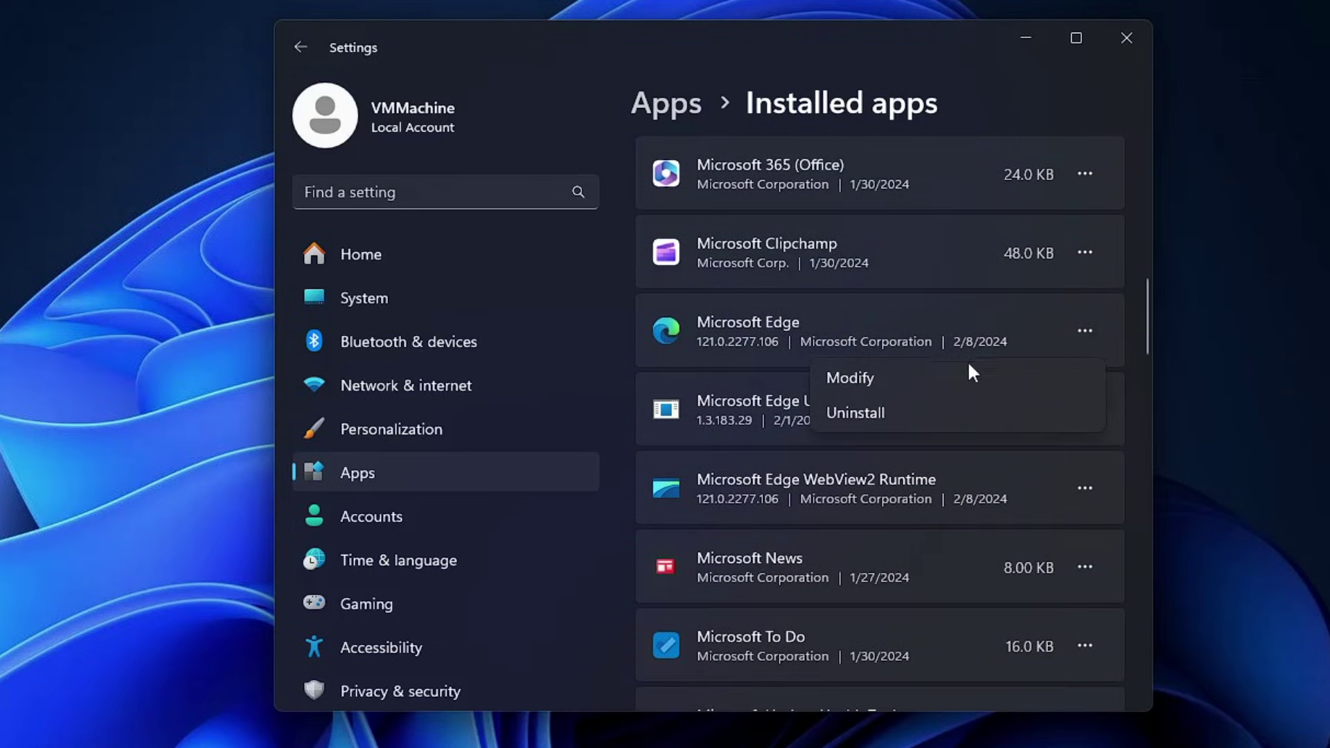
{"action": "left_click", "coordinate": [865, 413]}
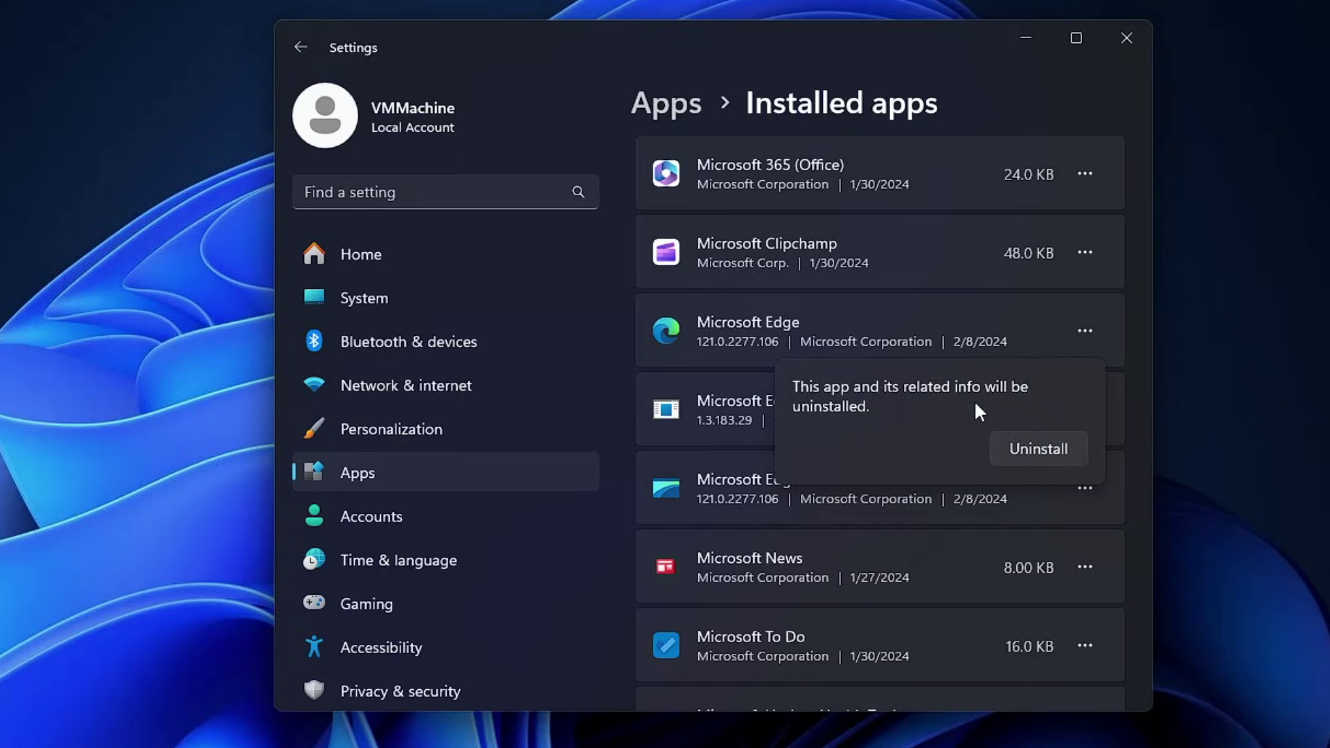
Step: Confirm Microsoft Edge's uninstall, approve the administrator prompt, and check the apps list
{"action": "left_click", "coordinate": [1050, 448]}
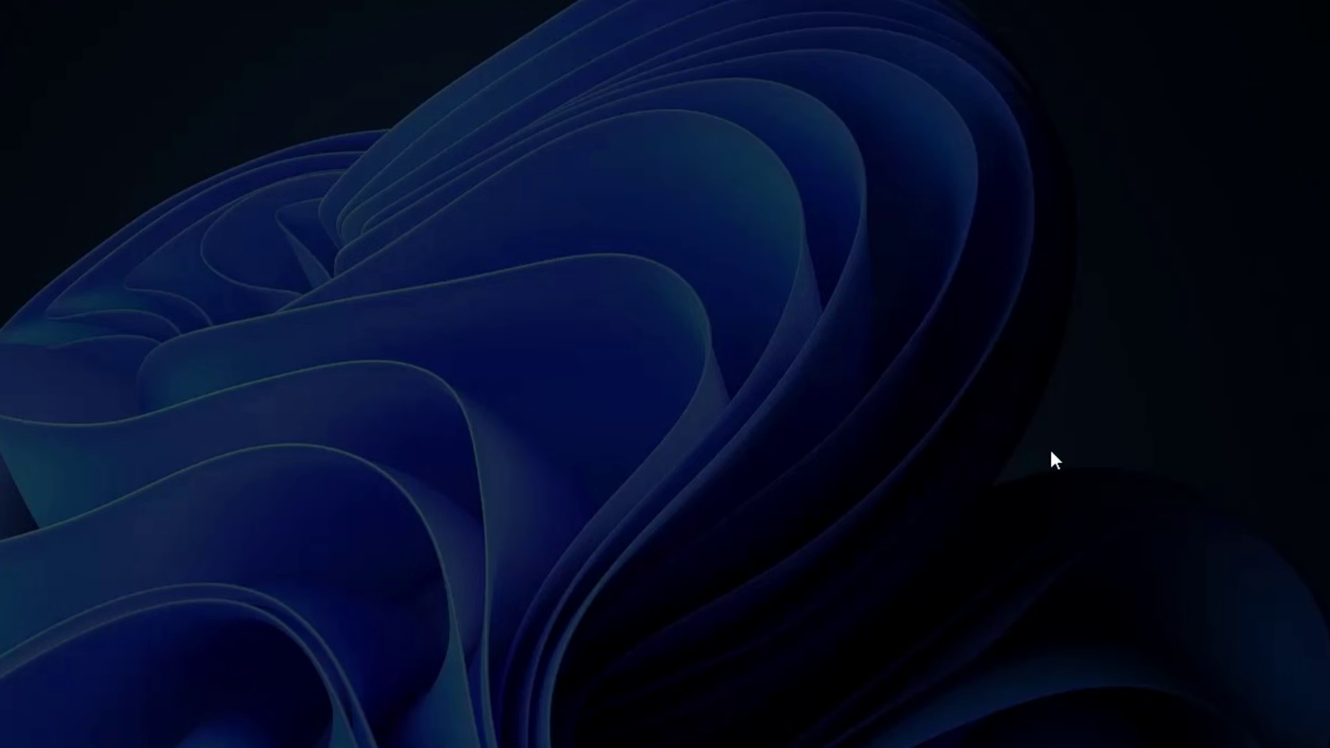
{"action": "left_click", "coordinate": [502, 580]}
{"action": "scroll", "coordinate": [826, 378], "scroll_direction": "down", "scroll_amount": 3}
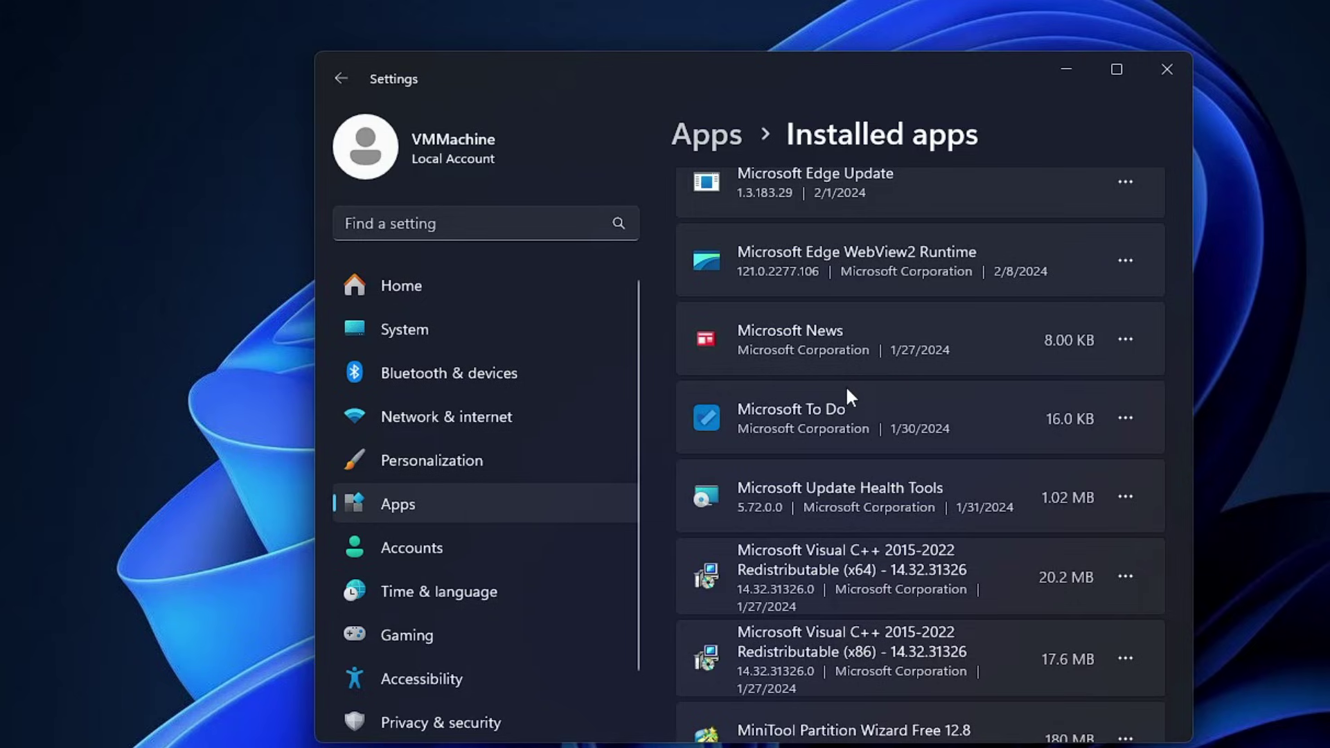
Step: Close the Settings window to return to the bare desktop
{"action": "left_click", "coordinate": [1167, 68]}
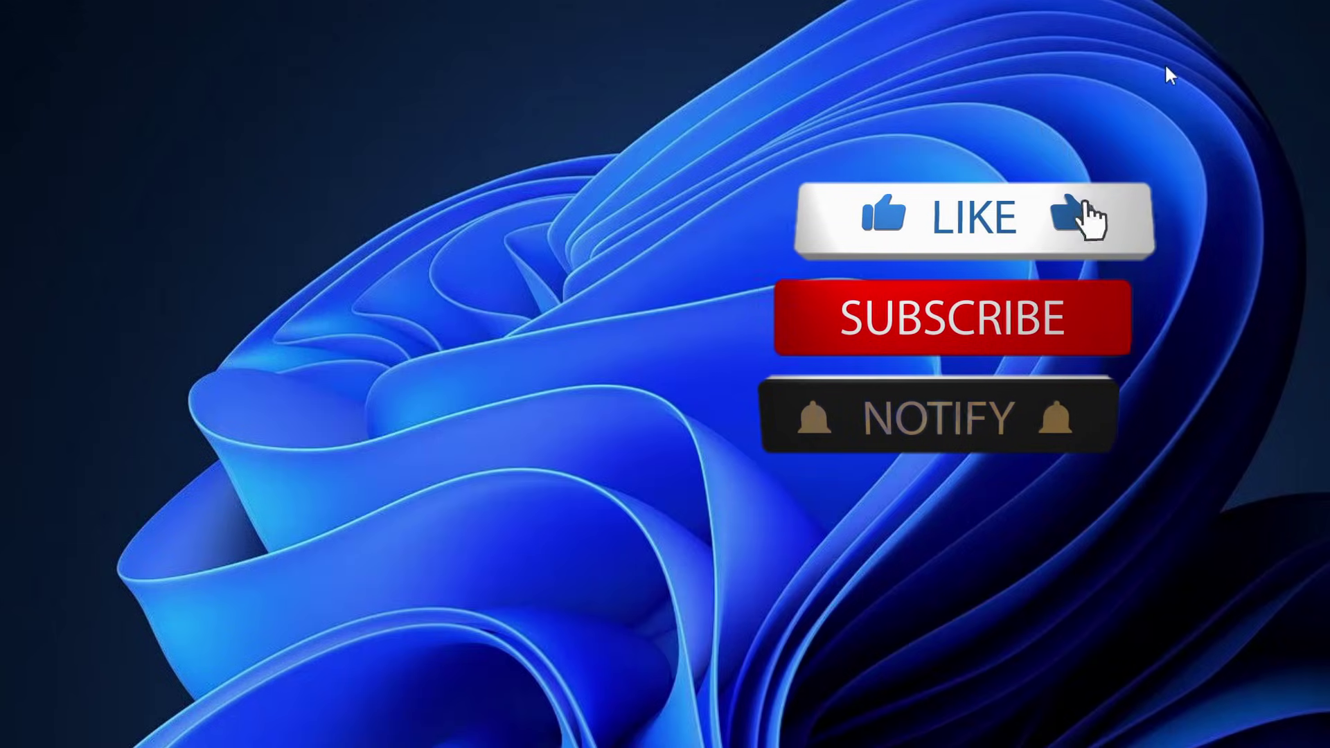